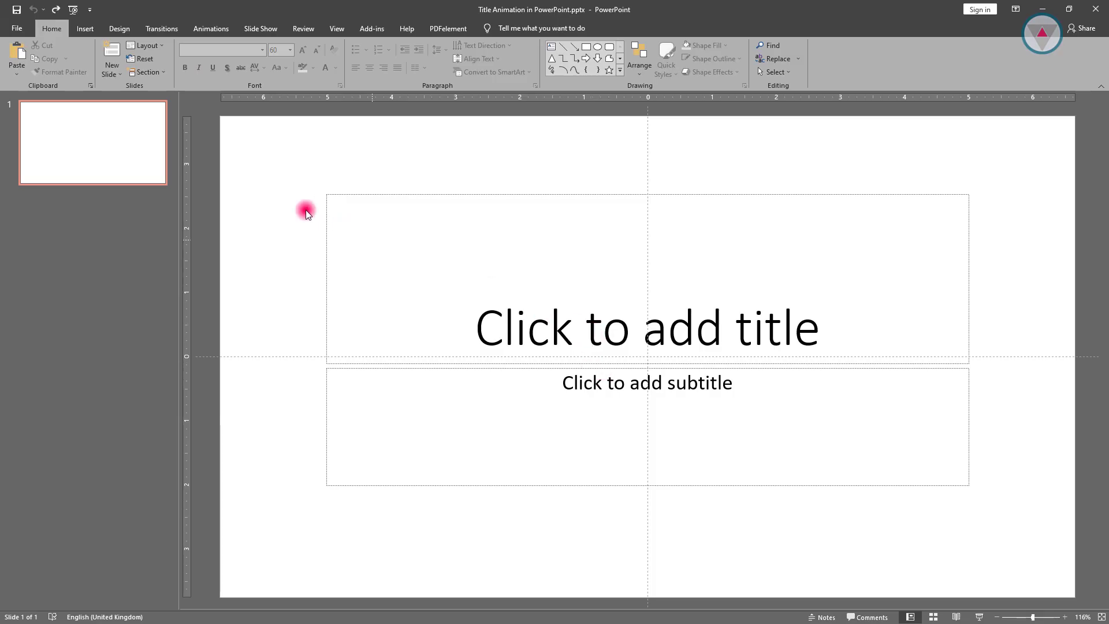
- Change the slide to the Blank layout with a dark blue background
left_click(144, 46)
left_click(159, 203)
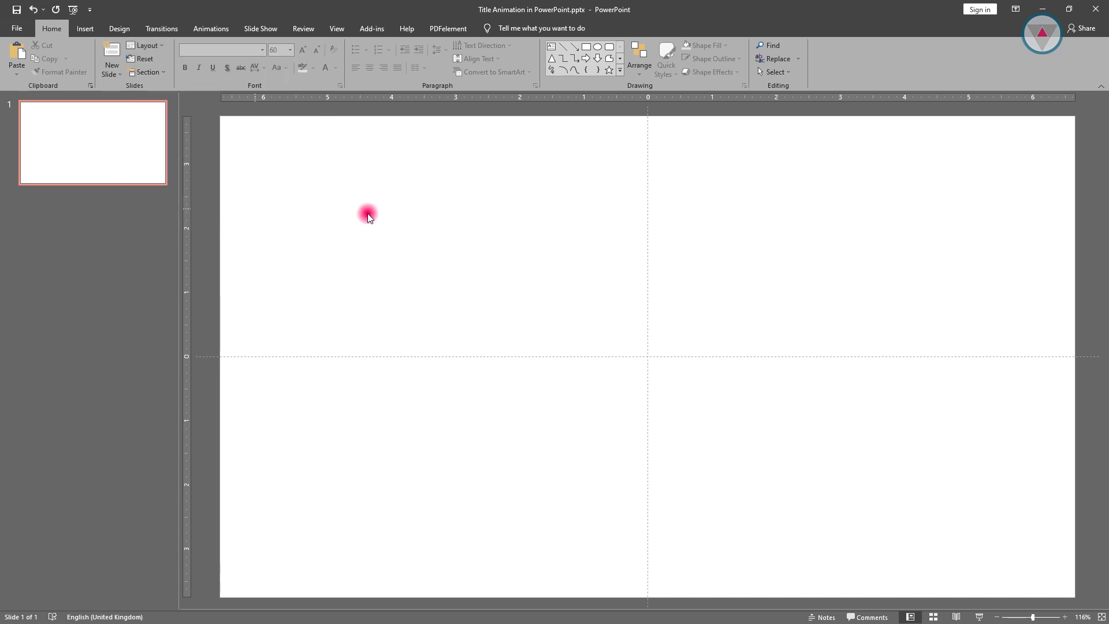
right_click(422, 214)
left_click(468, 311)
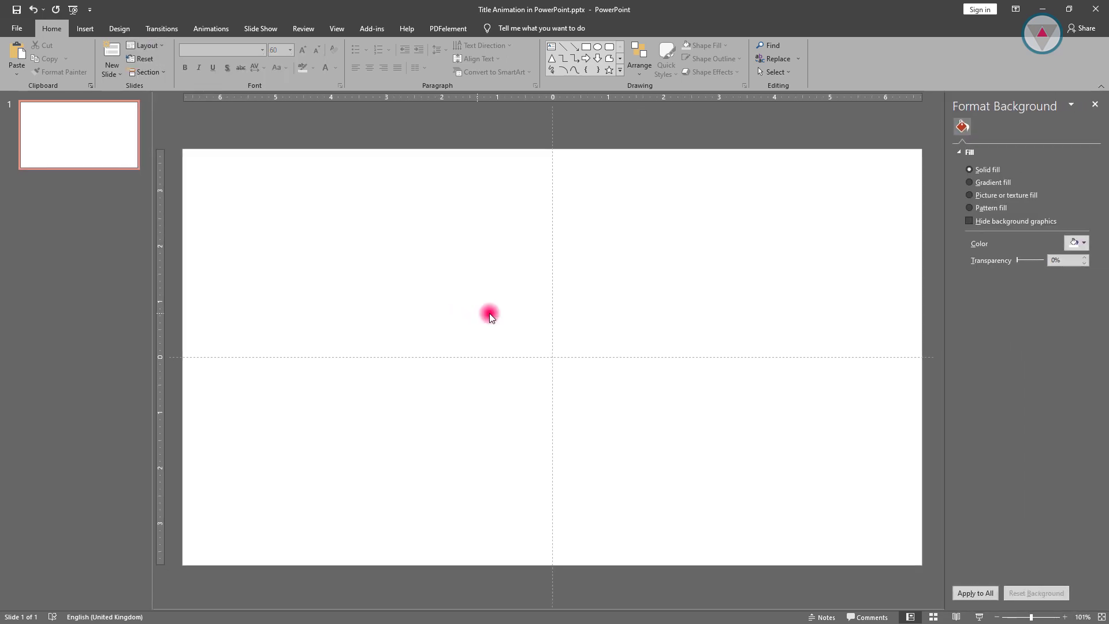
left_click(1076, 246)
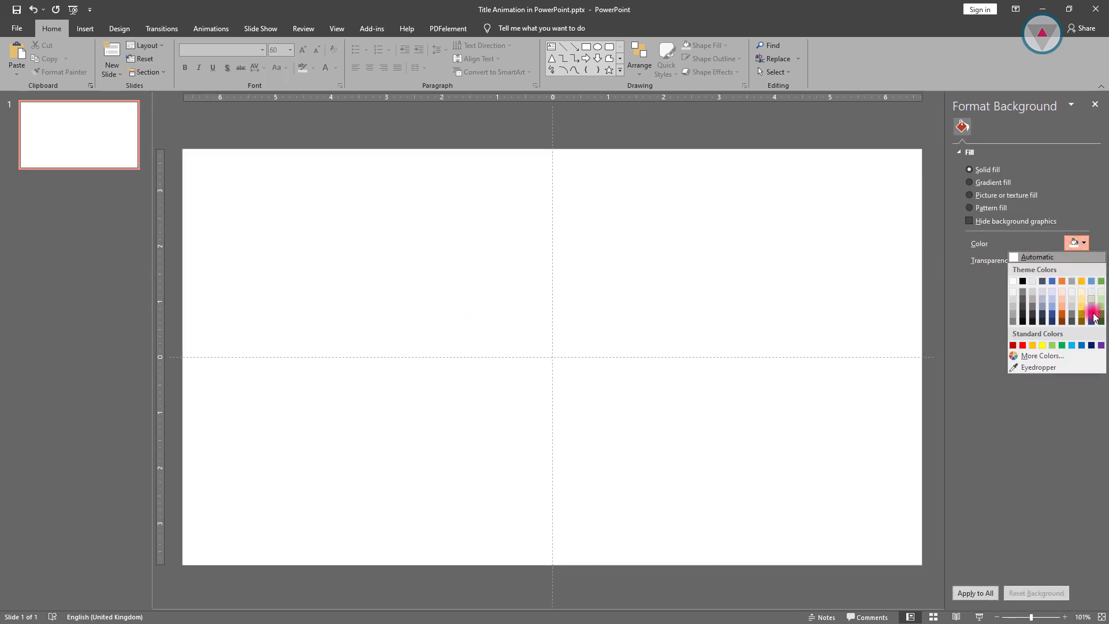
left_click(1089, 344)
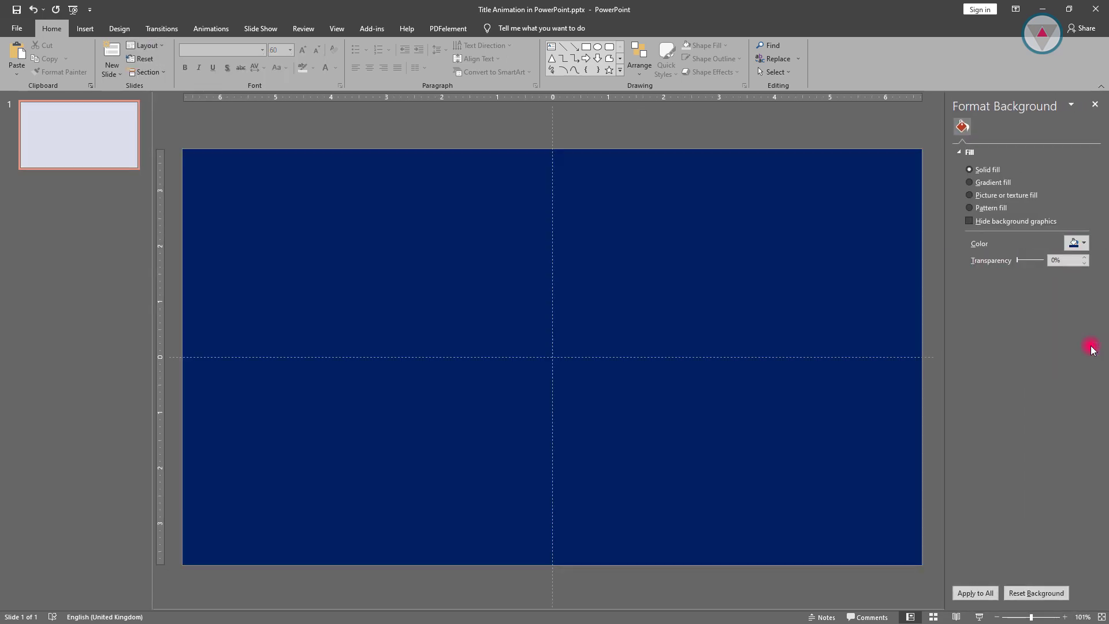
- Insert a WordArt title reading TITLE ANIMATION and select its text
left_click(85, 28)
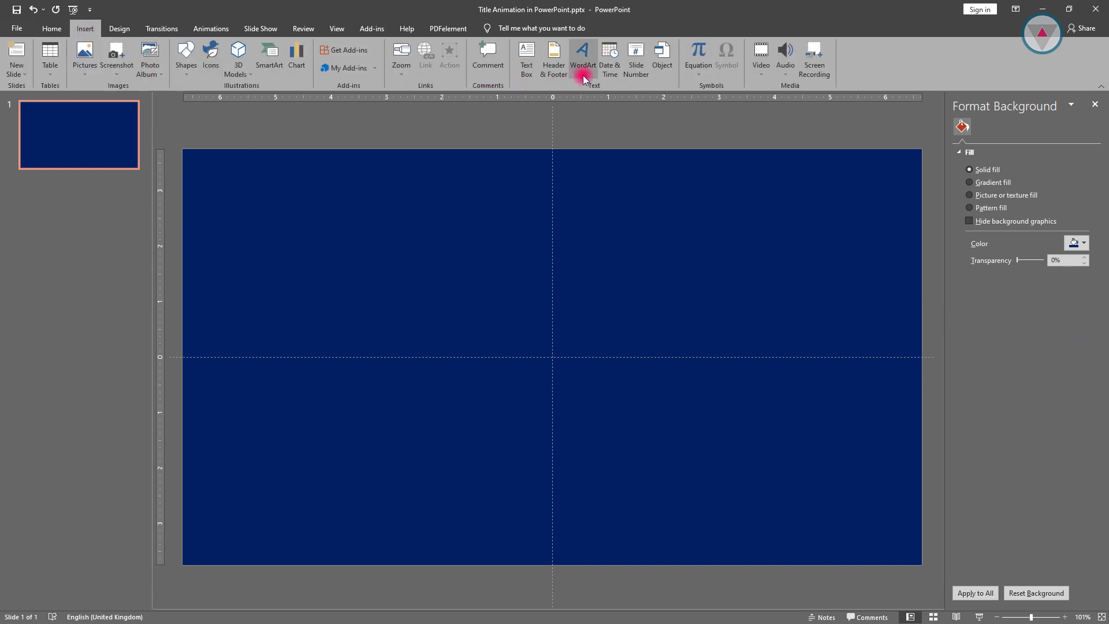
left_click(583, 70)
left_click(586, 99)
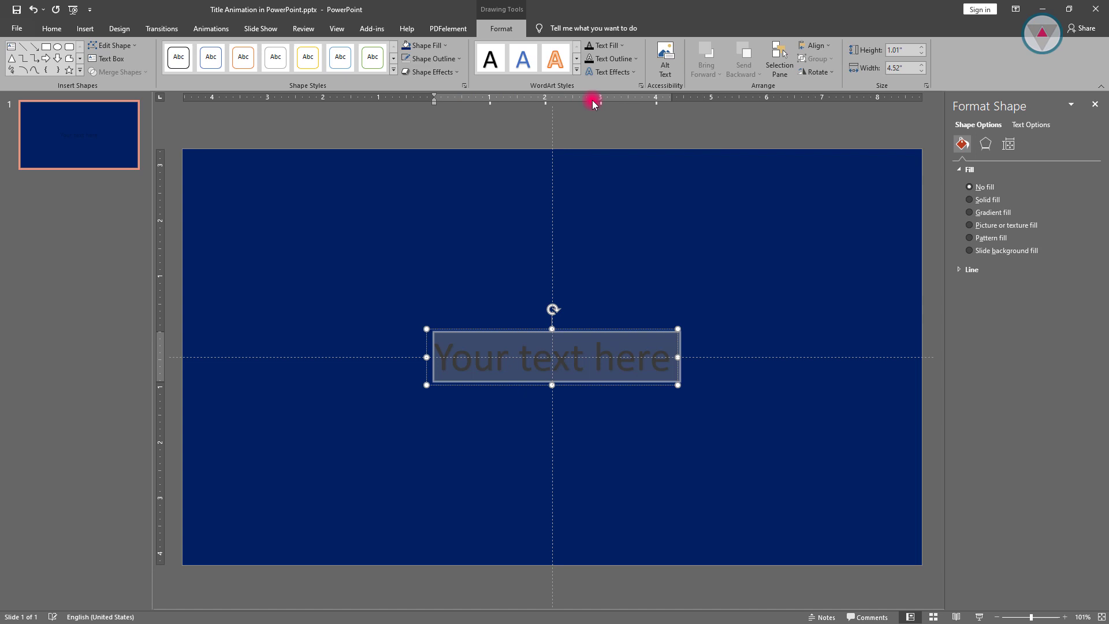
type("TITLE A")
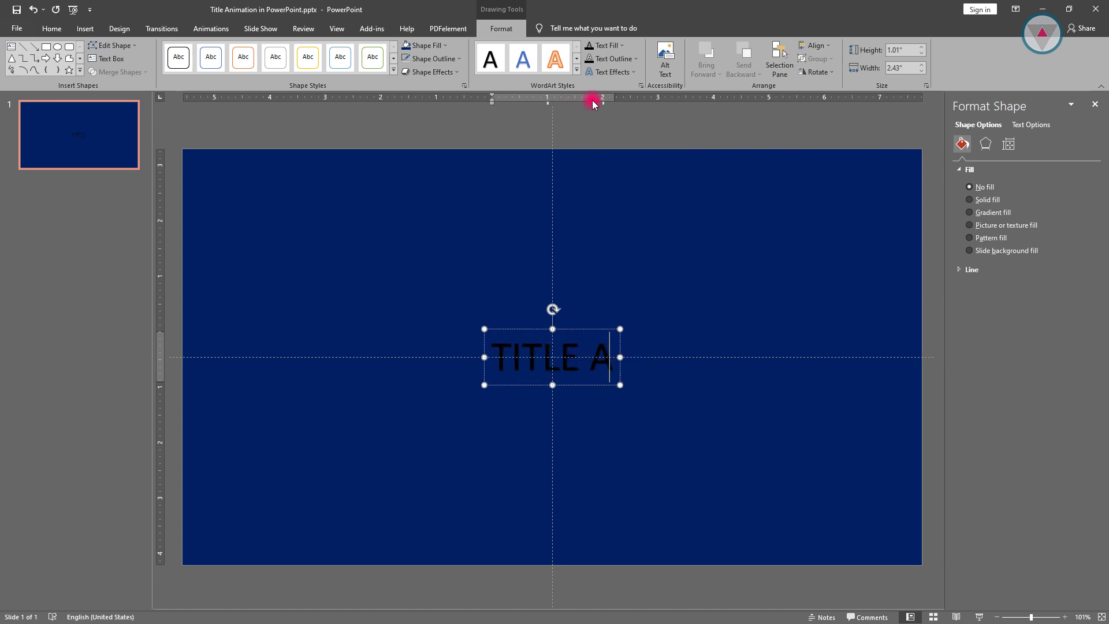
type("NIMATION")
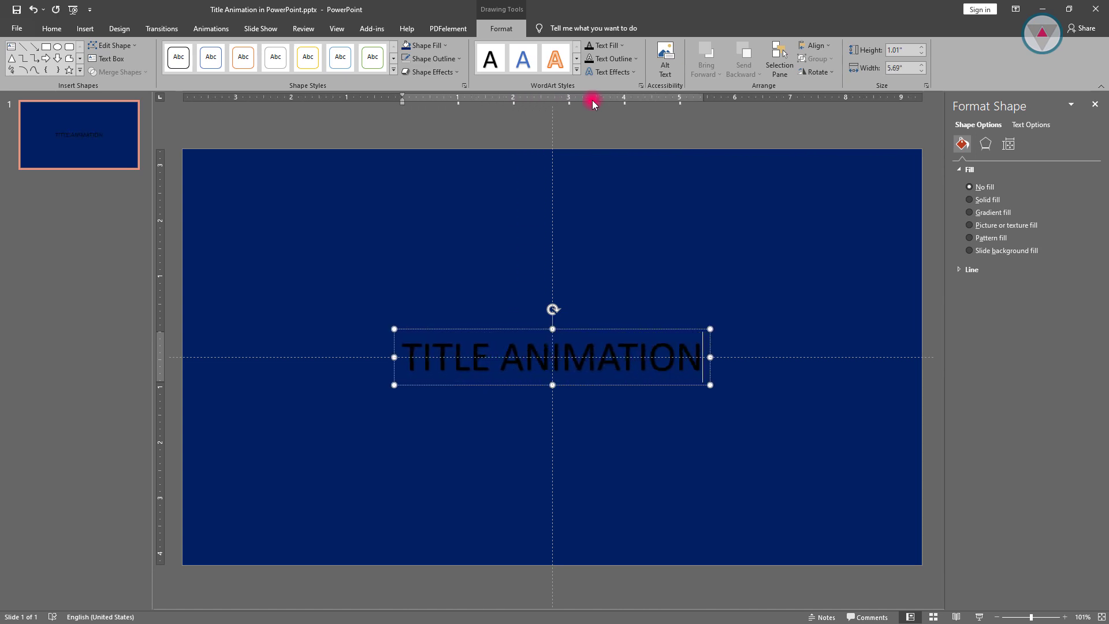
key("ctrl+a")
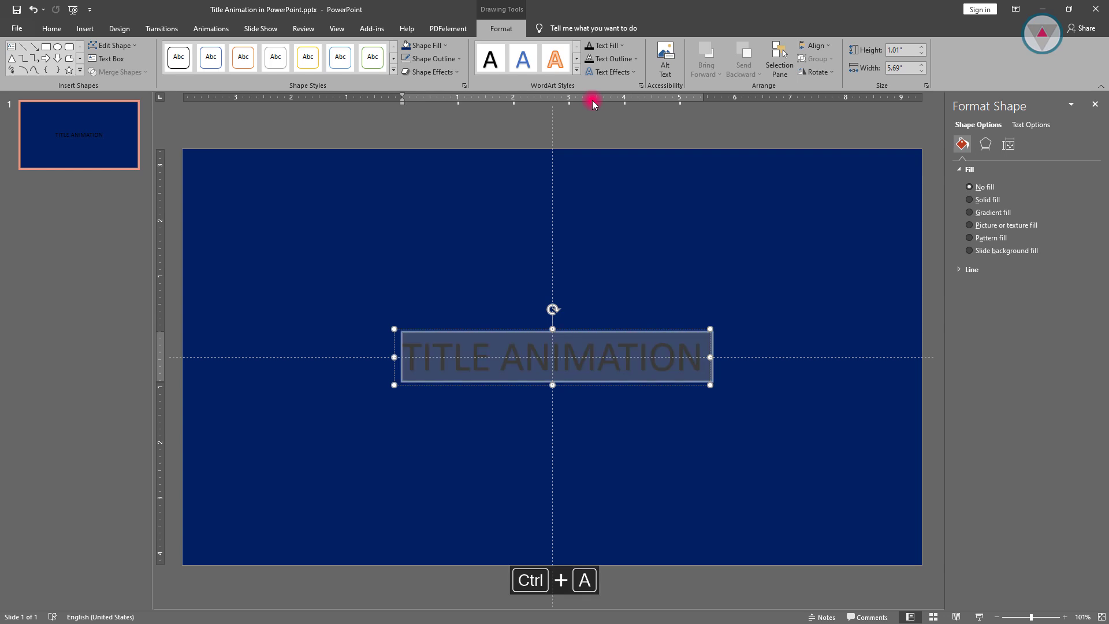
- Make the title white, bold and italic in Bahnschrift Condensed
left_click(52, 28)
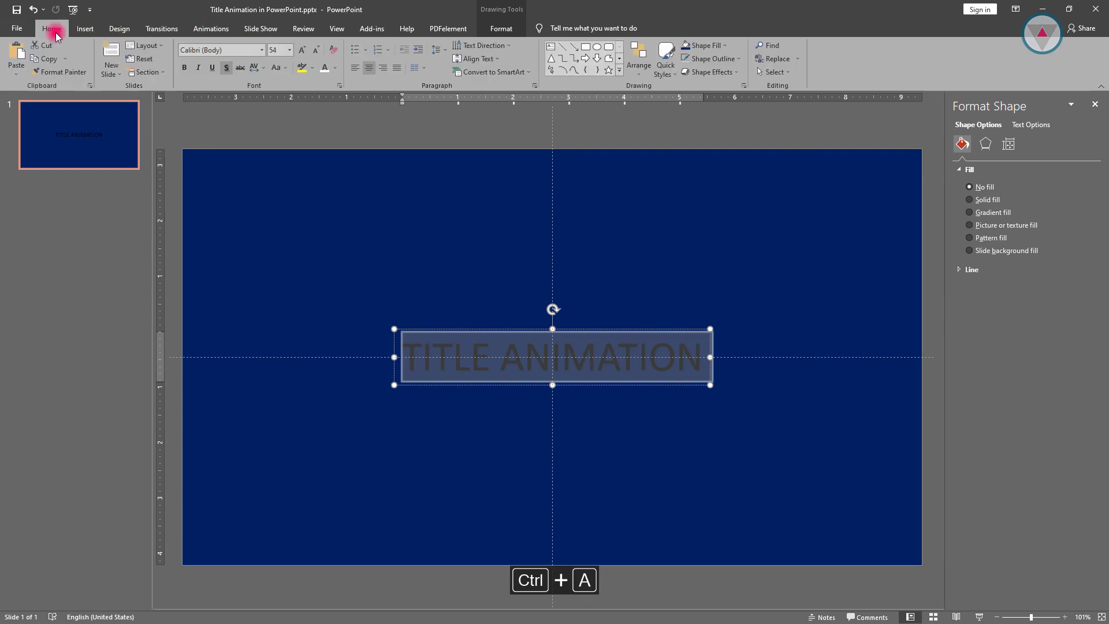
left_click(334, 69)
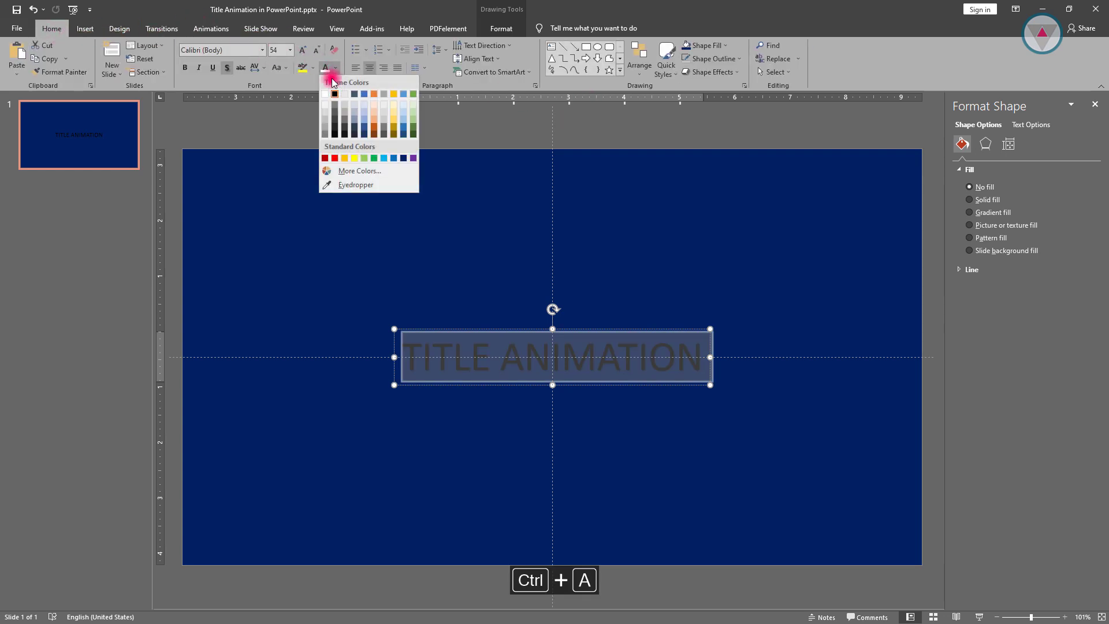
left_click(326, 91)
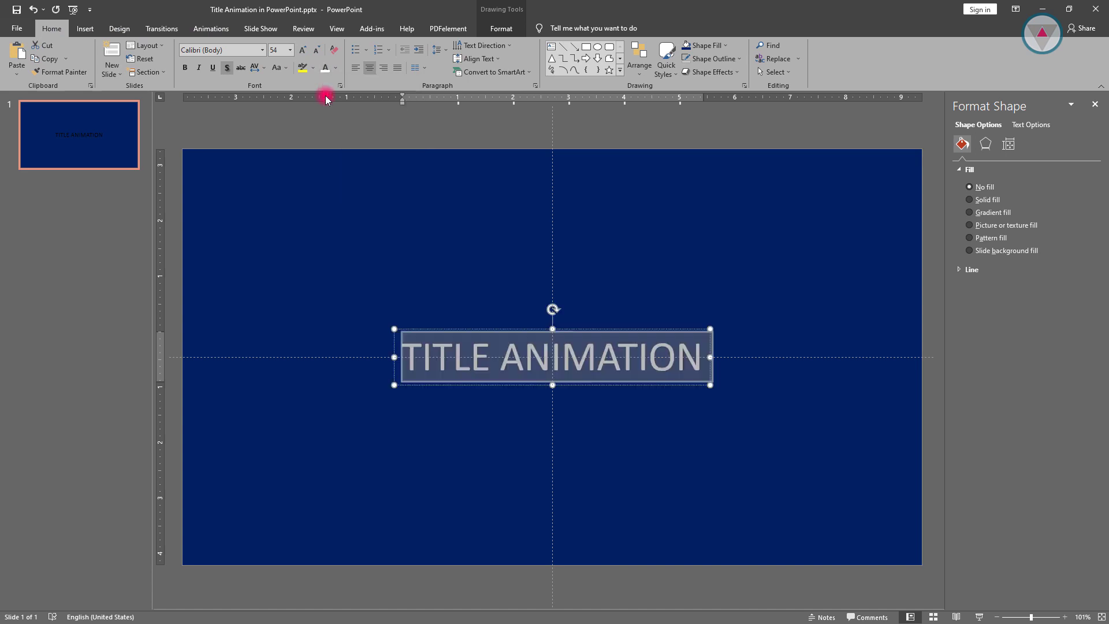
left_click(187, 67)
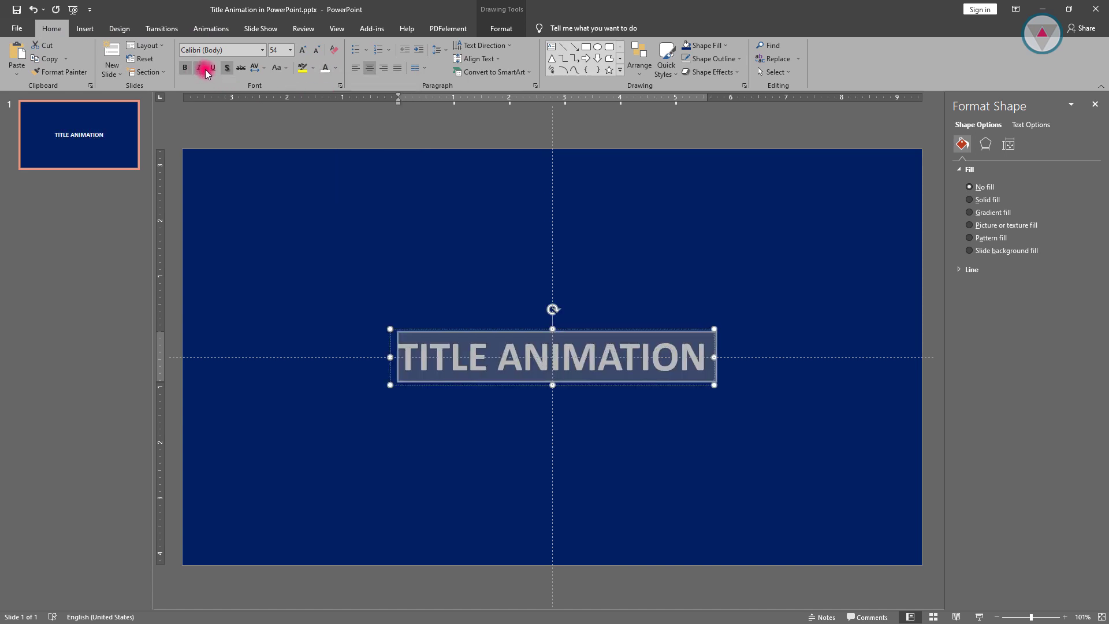
left_click(200, 68)
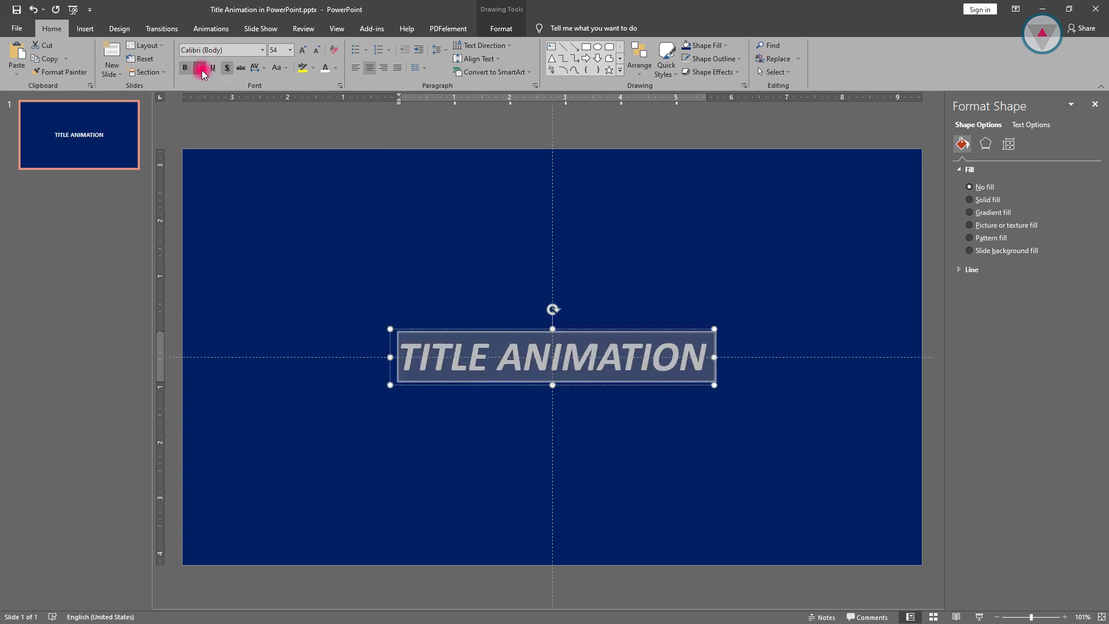
left_click(262, 52)
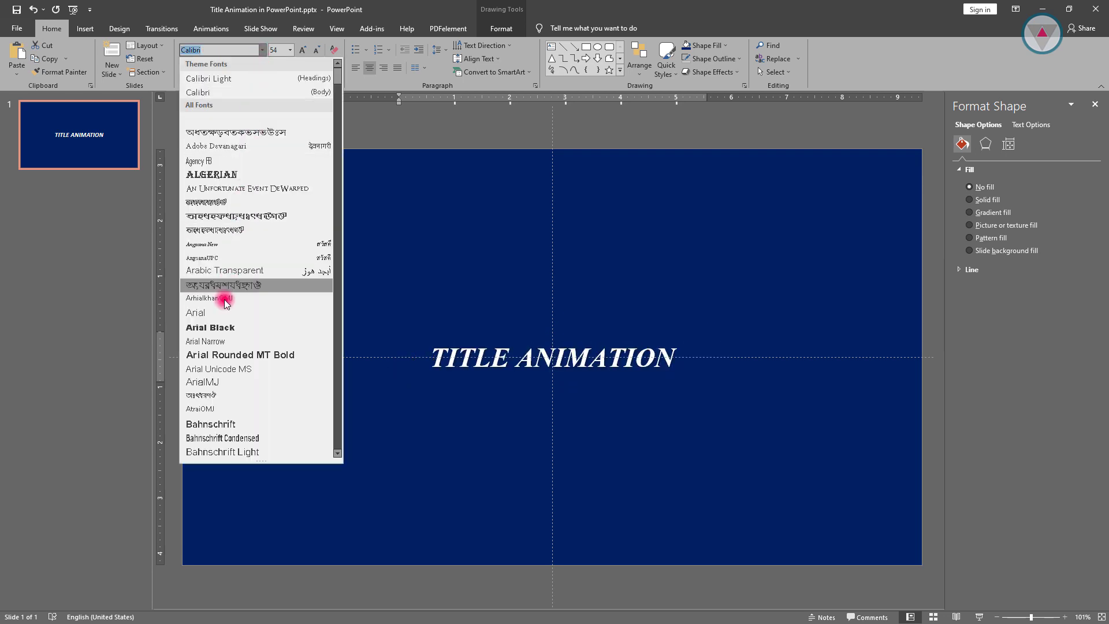
left_click(209, 440)
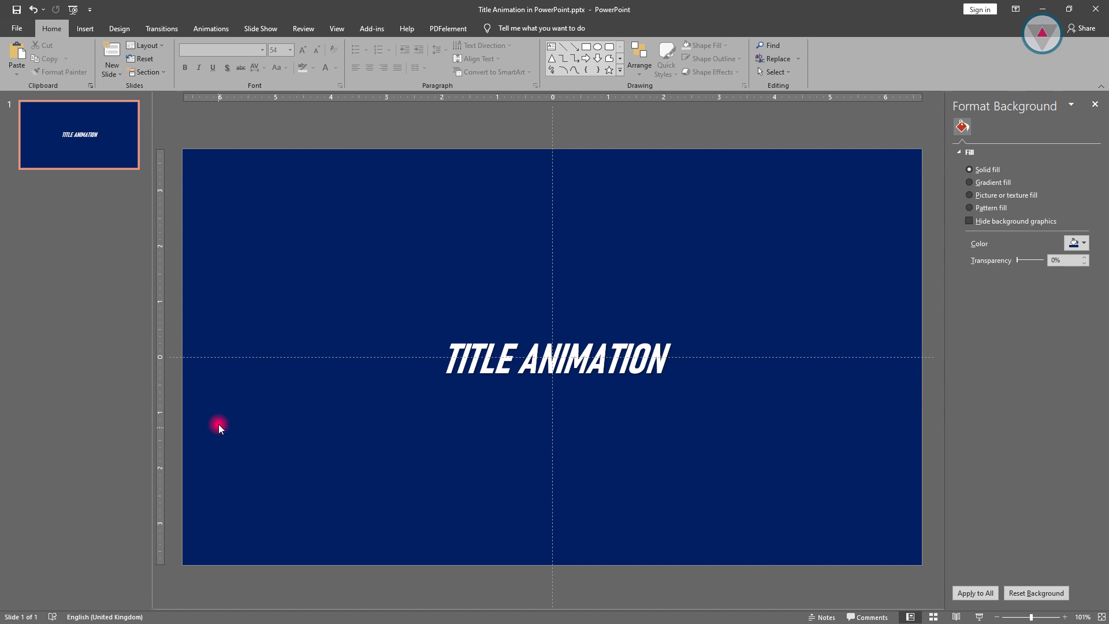
- Draw a thin rectangle bar just above the title
left_click(86, 29)
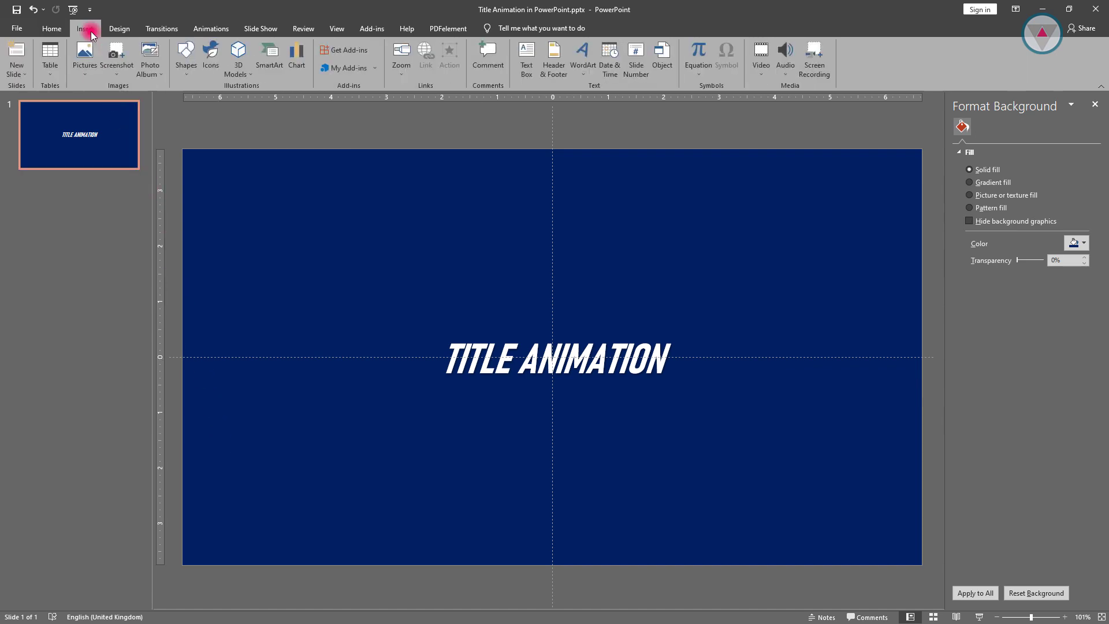
left_click(178, 70)
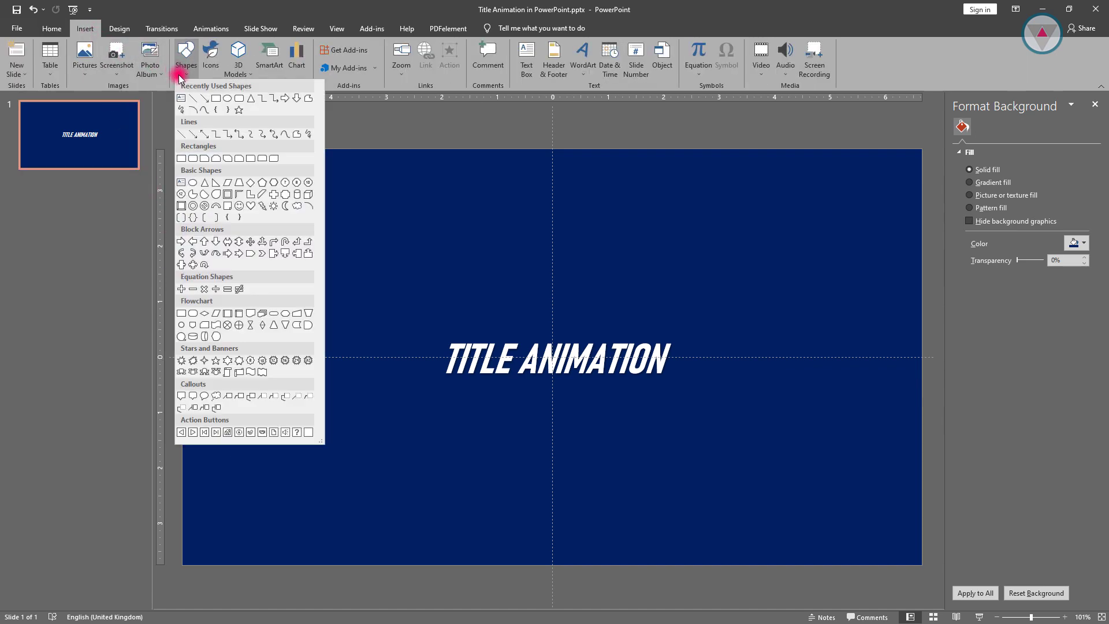
left_click(215, 97)
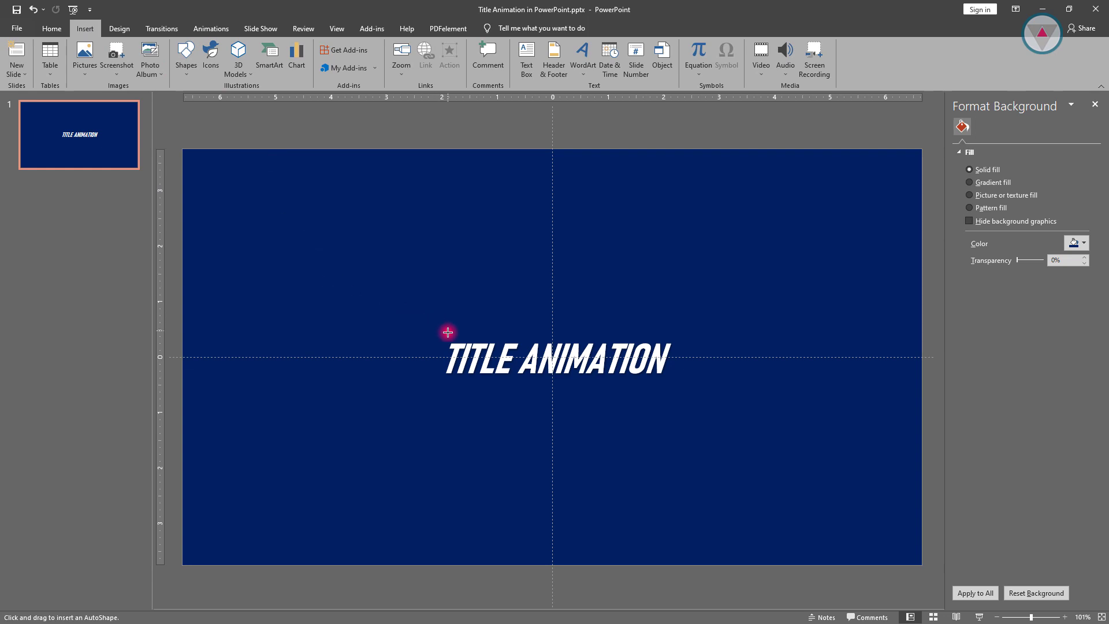
left_click_drag(449, 337, 661, 341)
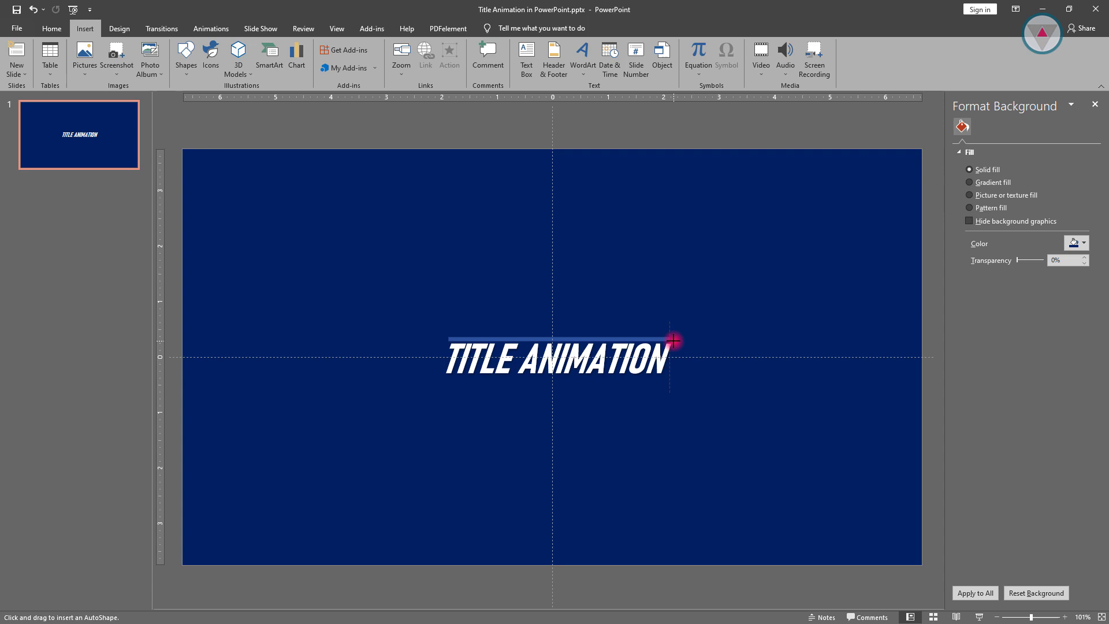
left_click_drag(674, 340, 667, 339)
- Make the bar white with no outline and fit it to the title's width
left_click(423, 46)
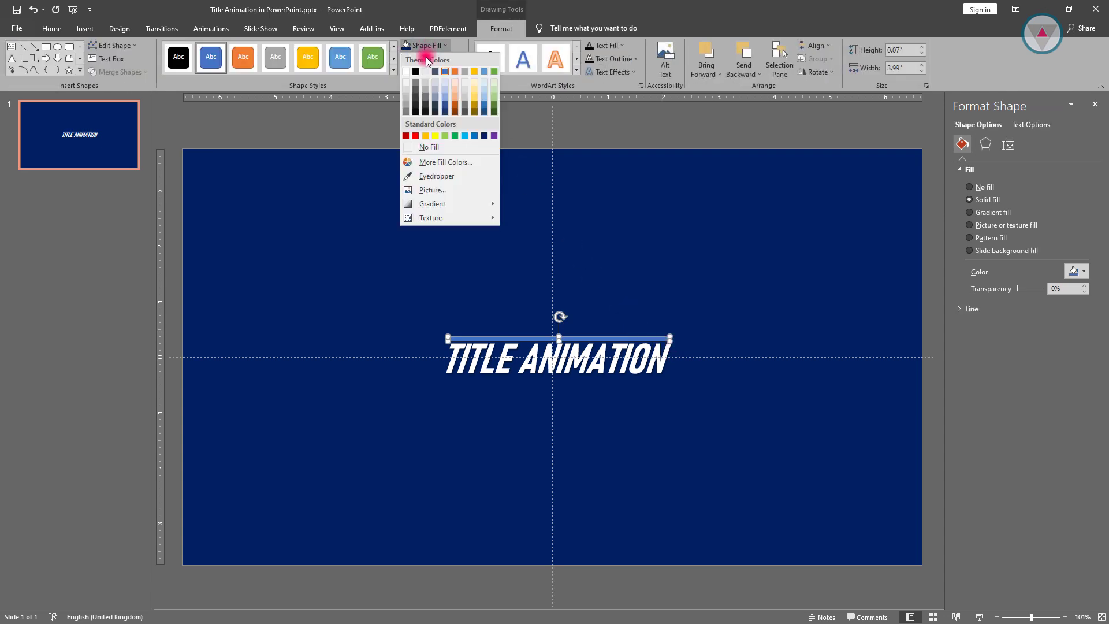
left_click(408, 76)
left_click(426, 58)
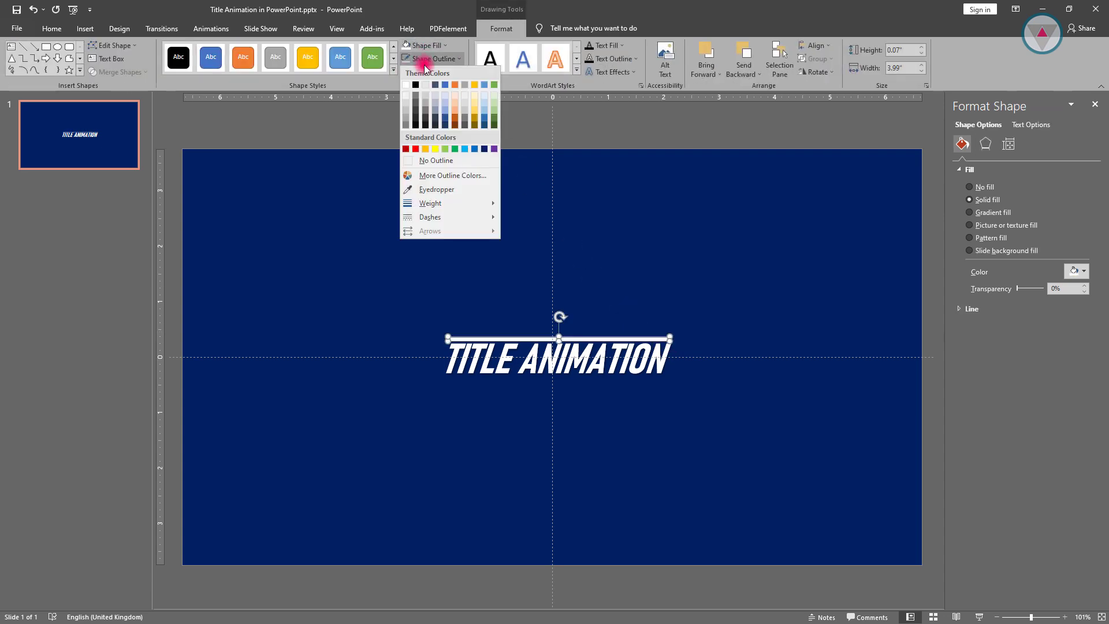
left_click(424, 163)
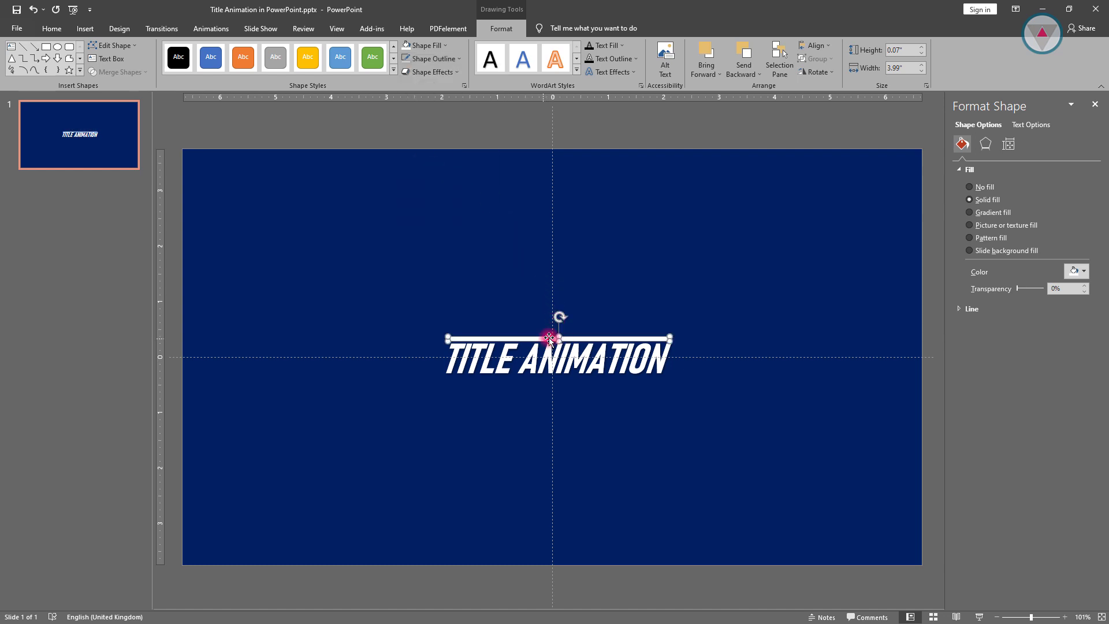
left_click_drag(559, 335, 561, 338)
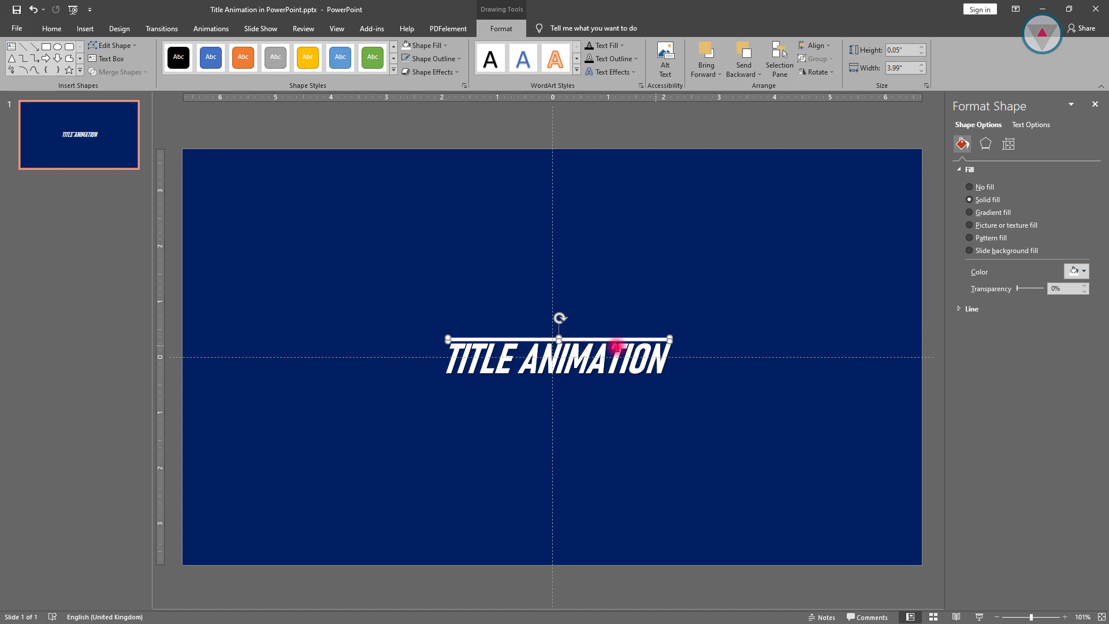
left_click_drag(671, 339, 675, 340)
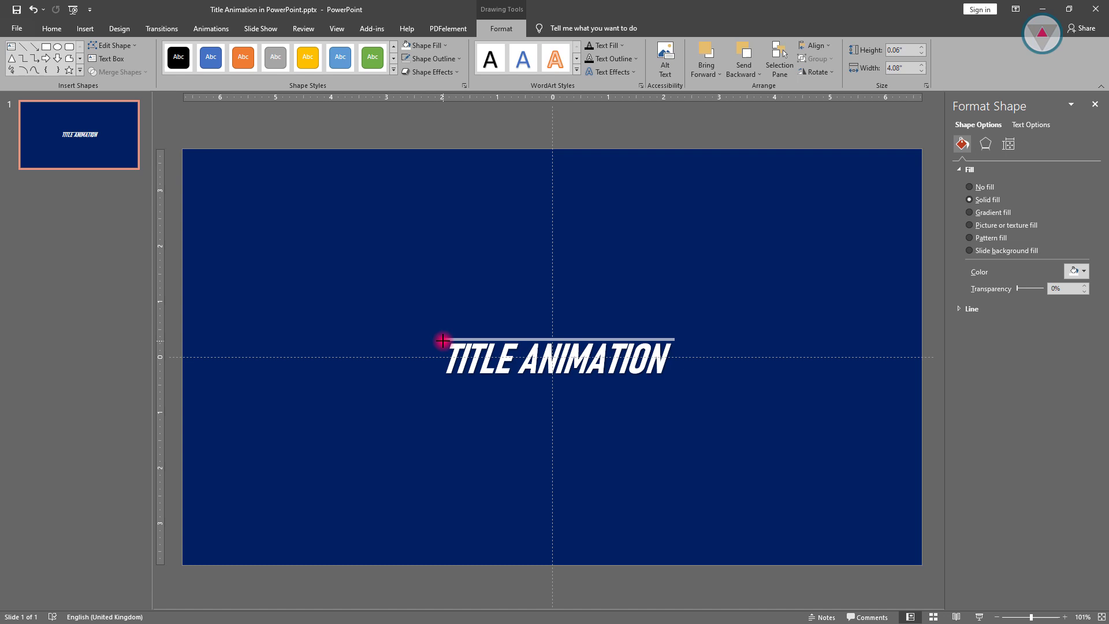
left_click_drag(443, 343, 443, 340)
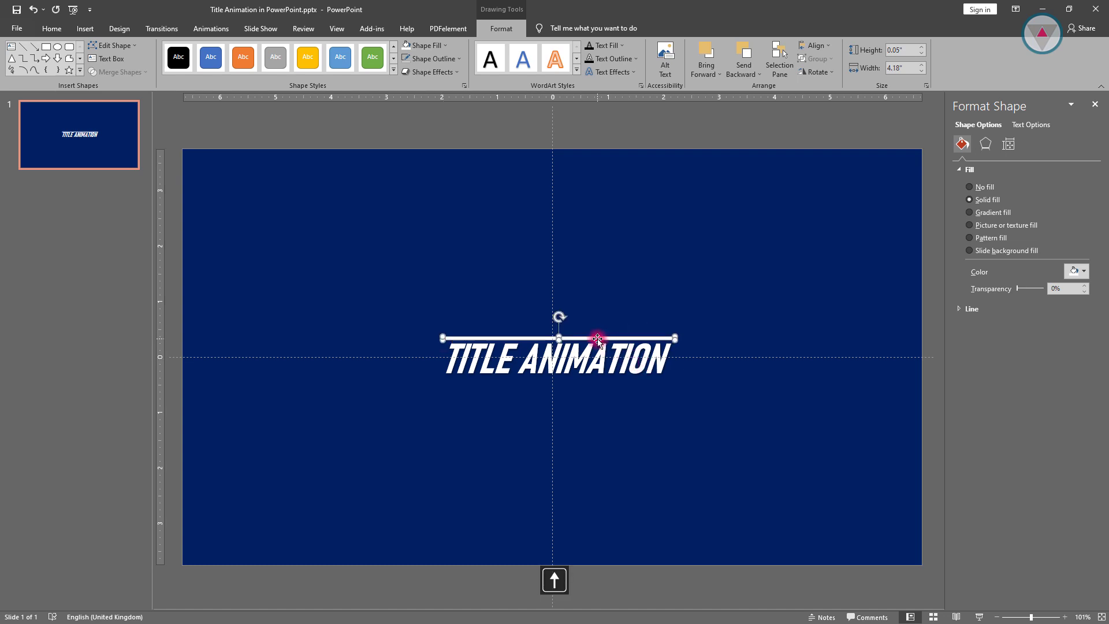
- Place a copy of the bar below the title and nudge it into alignment
left_click_drag(596, 337, 599, 379, "ctrl")
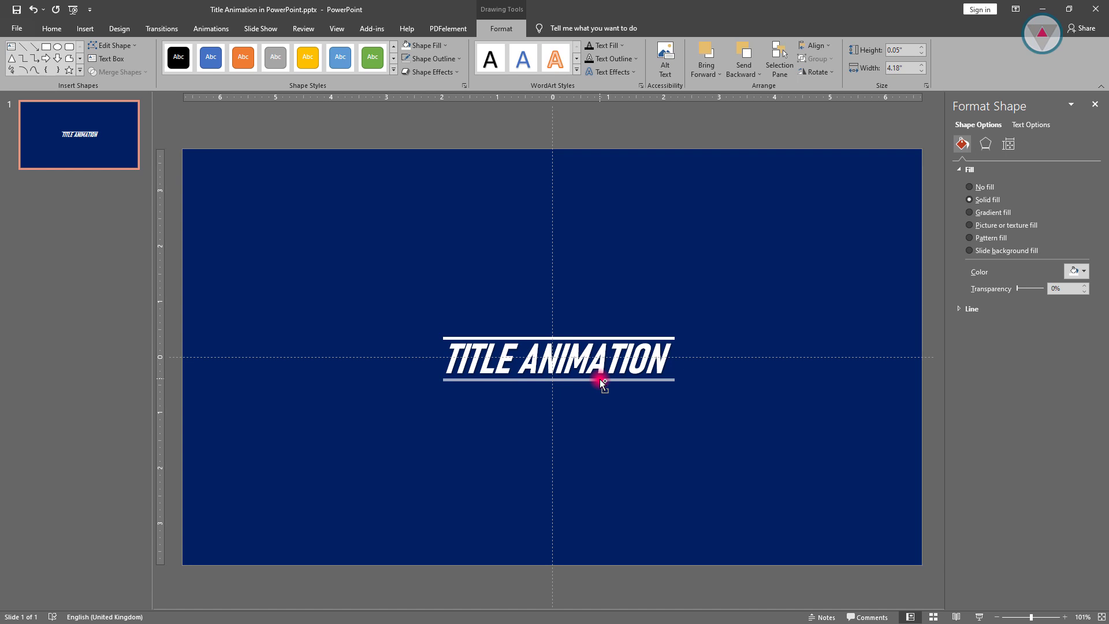
key("Down")
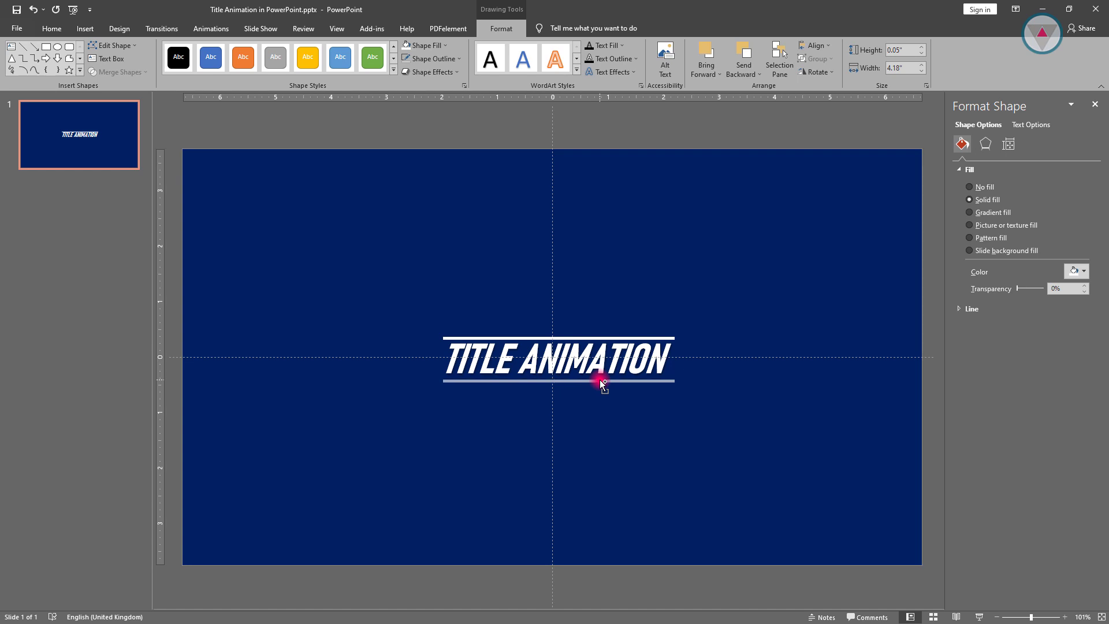
key("Up")
key("Up")
key("Up")
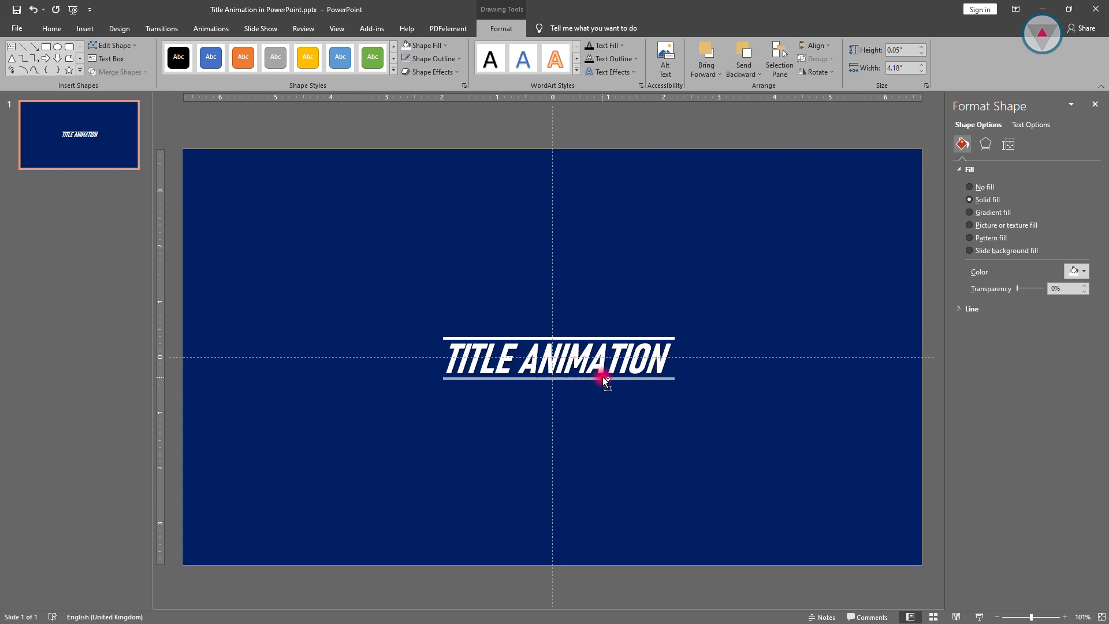
key("Down")
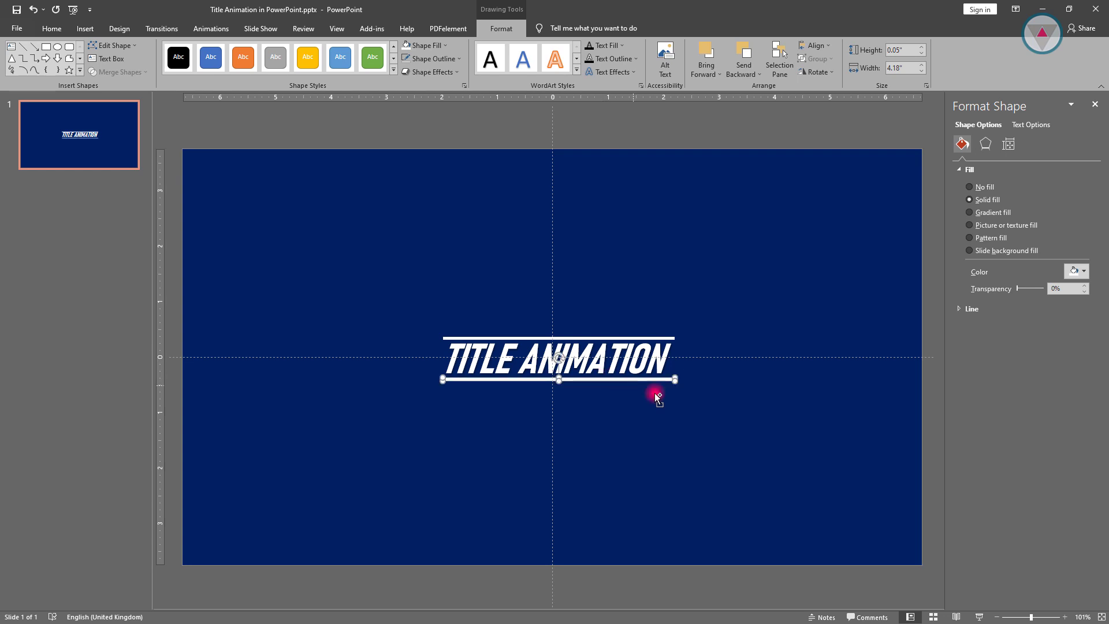
- Group the title and both bars with Ctrl+G, then deselect
left_click(684, 413)
left_click_drag(706, 419, 403, 314)
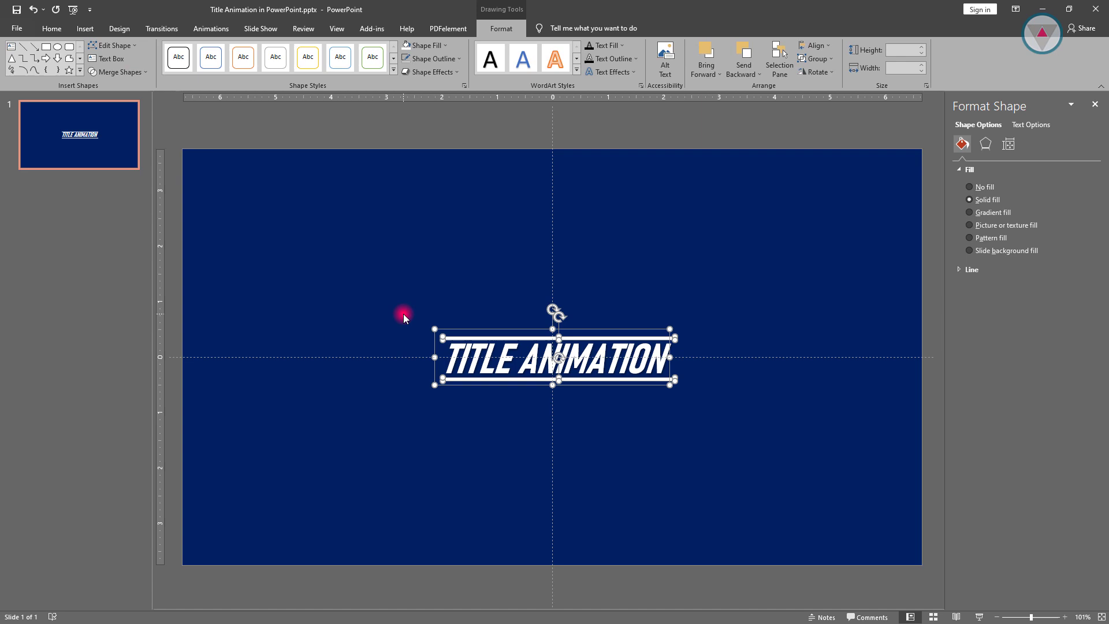
key("ctrl+g")
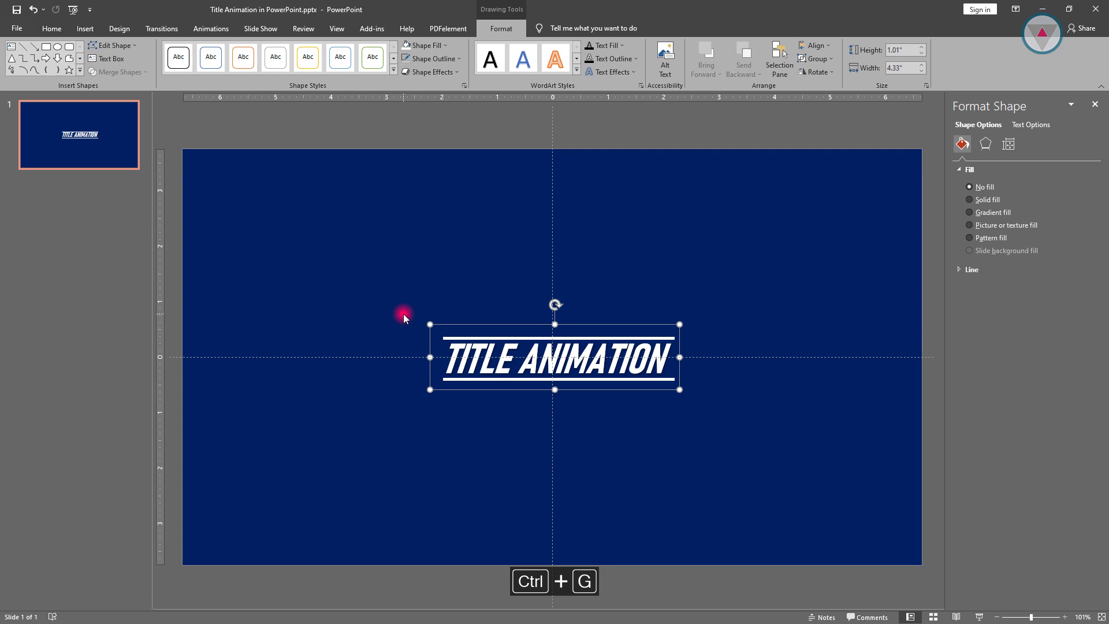
left_click(403, 314)
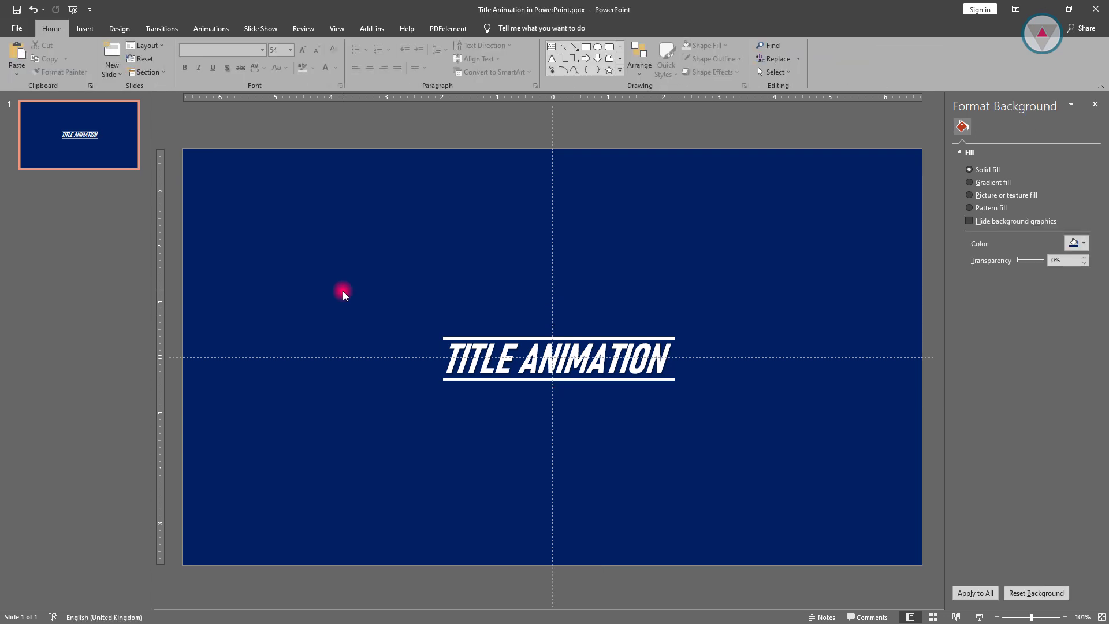
- Draw a rectangle over the slide's left half, reaching its top-left edge
left_click(85, 29)
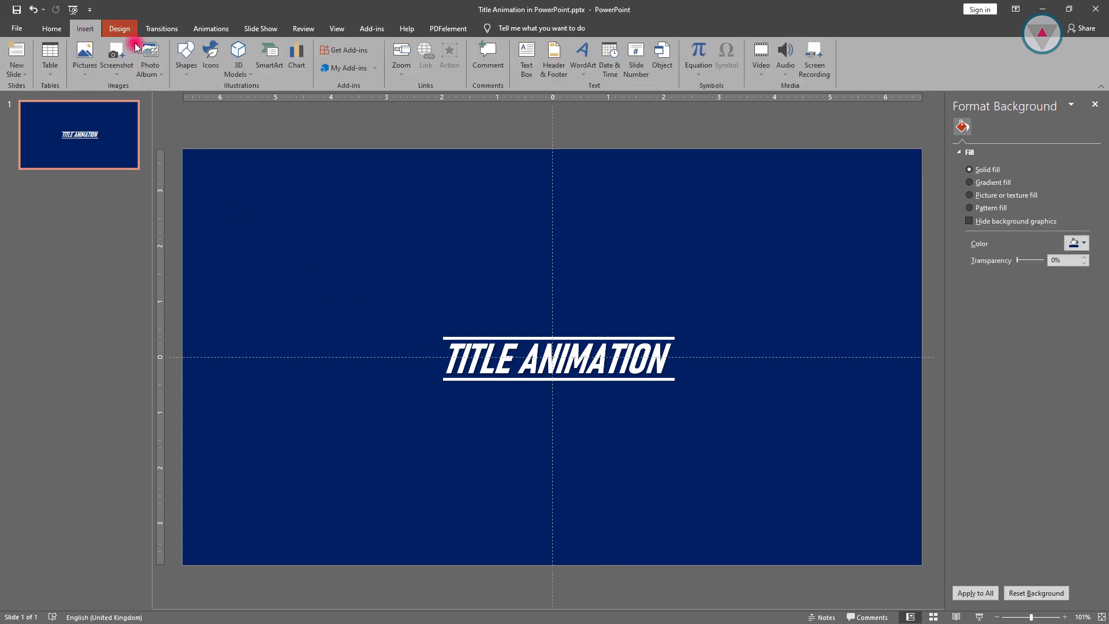
left_click(185, 70)
left_click(210, 95)
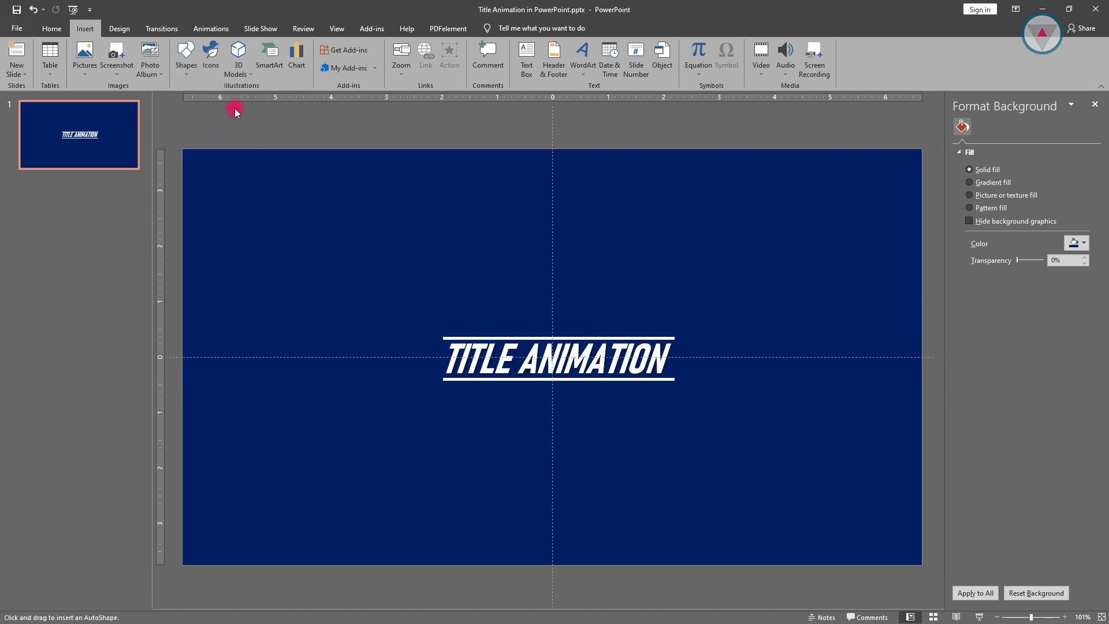
left_click_drag(214, 162, 552, 564)
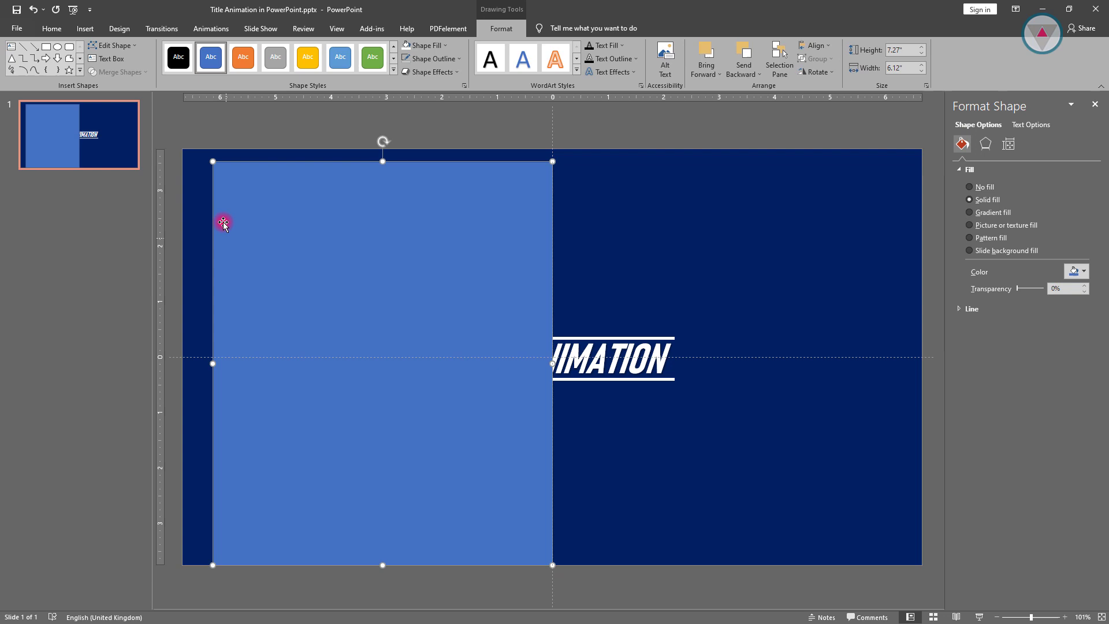
left_click_drag(213, 161, 181, 150)
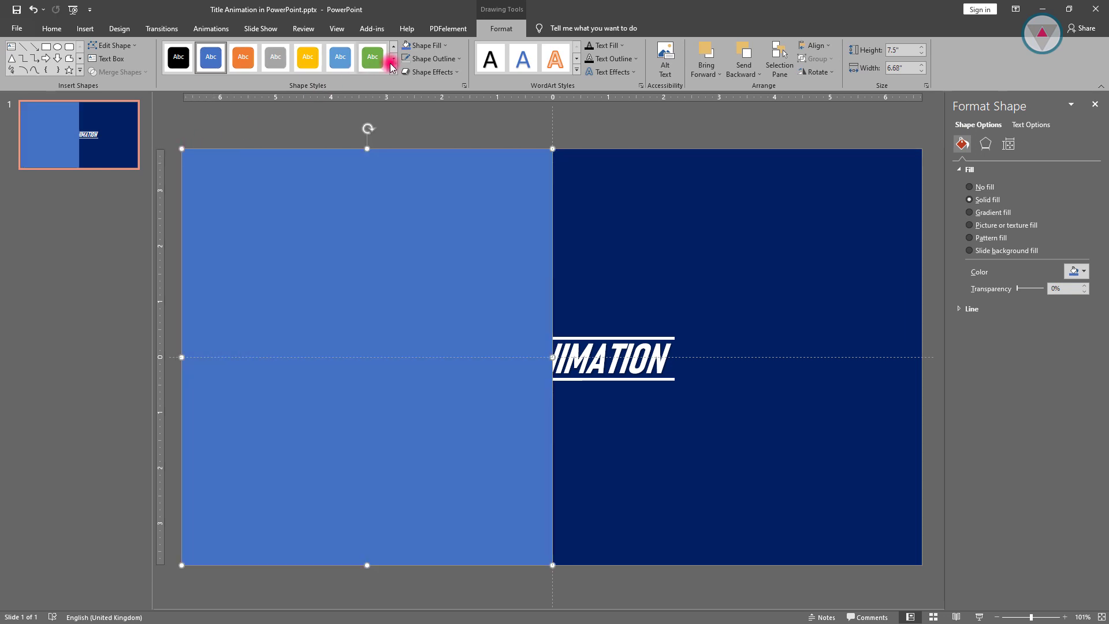
- Fill the rectangle with the background's dark blue and remove its outline
left_click(425, 45)
left_click(484, 135)
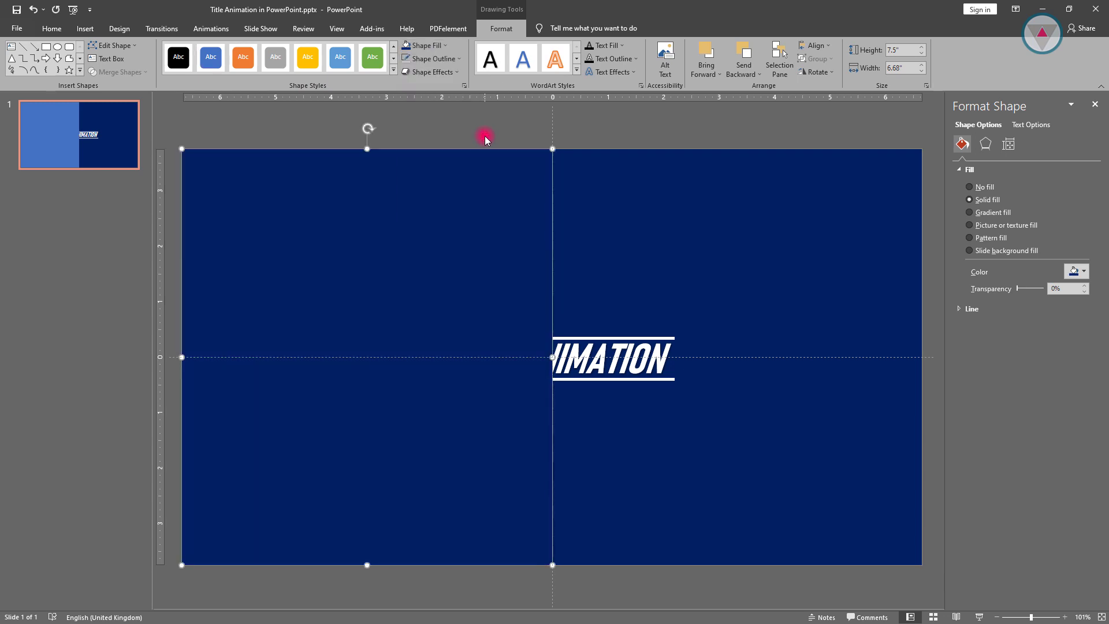
left_click(432, 59)
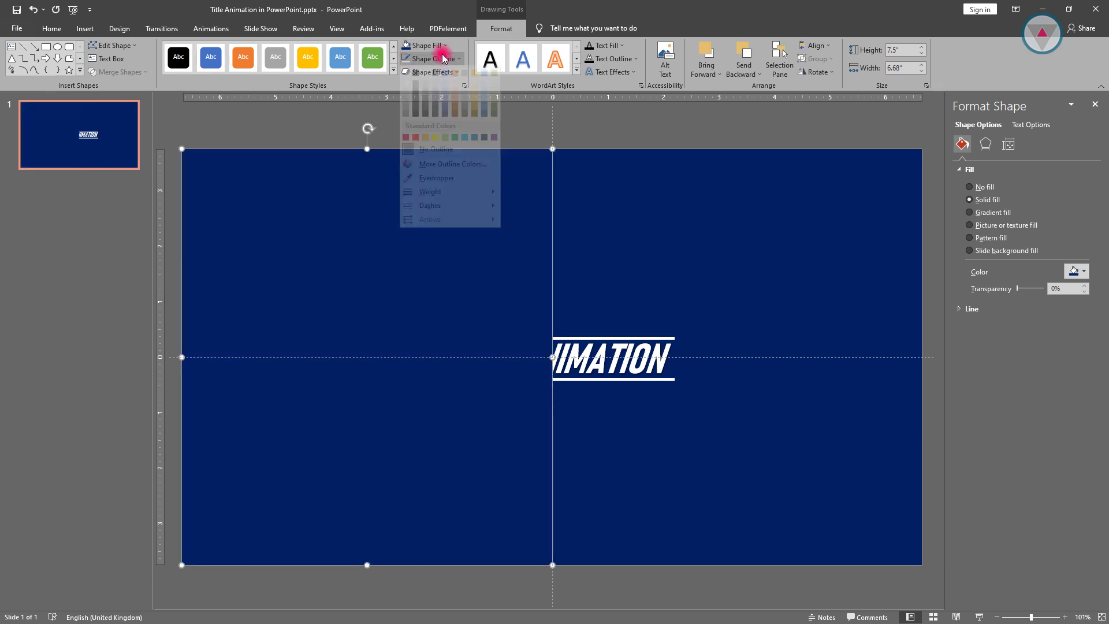
left_click(436, 161)
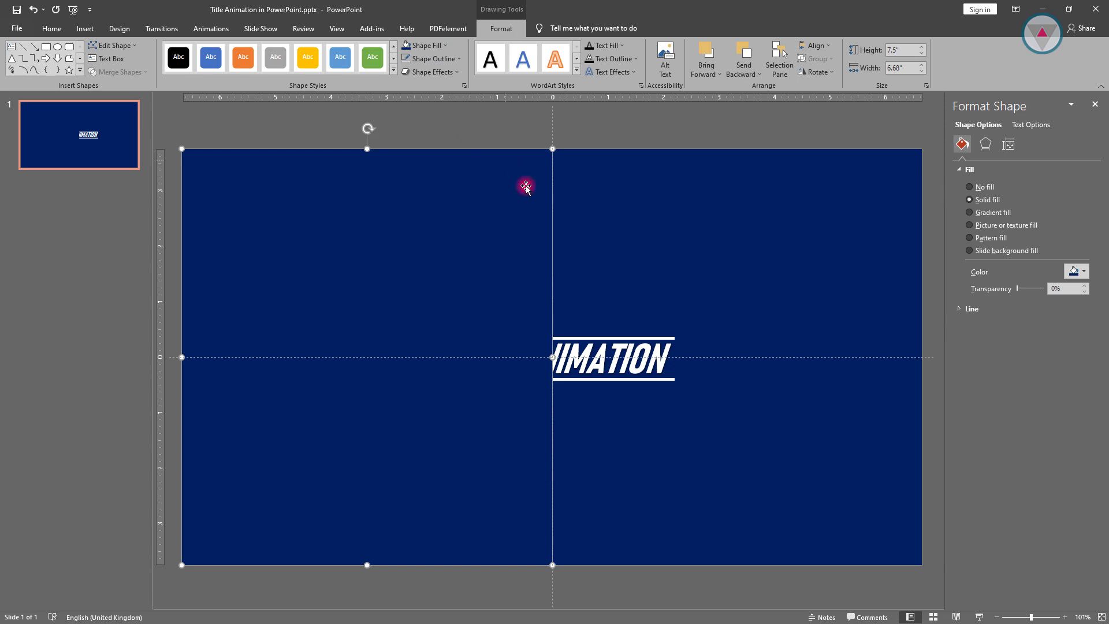
left_click(608, 328)
- Apply a Lines motion path to the title group with the Left direction
left_click(211, 29)
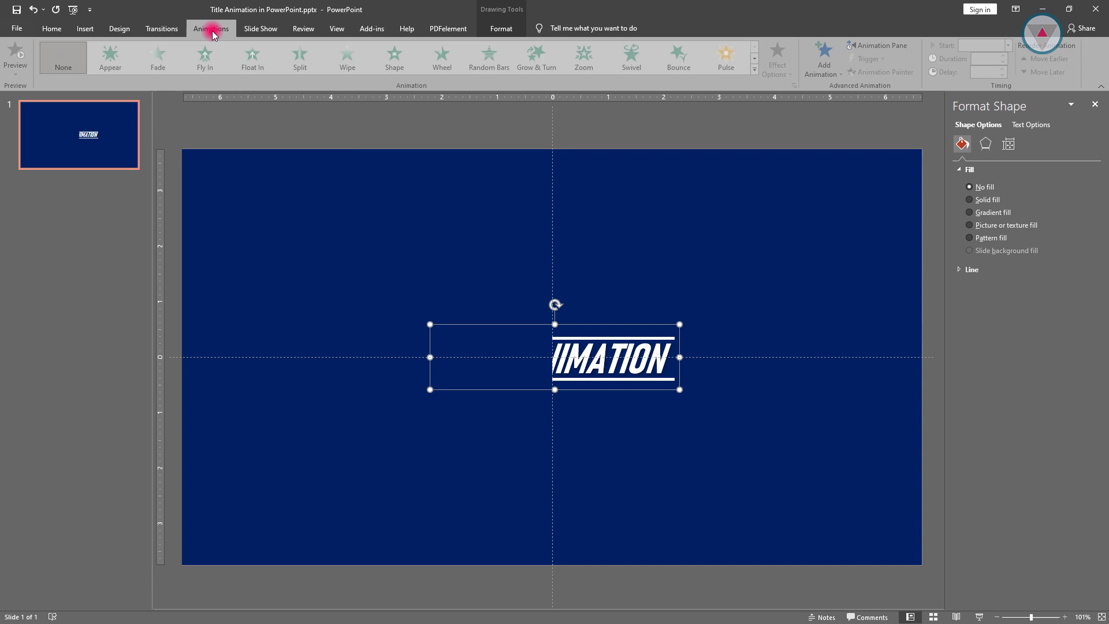
left_click(756, 70)
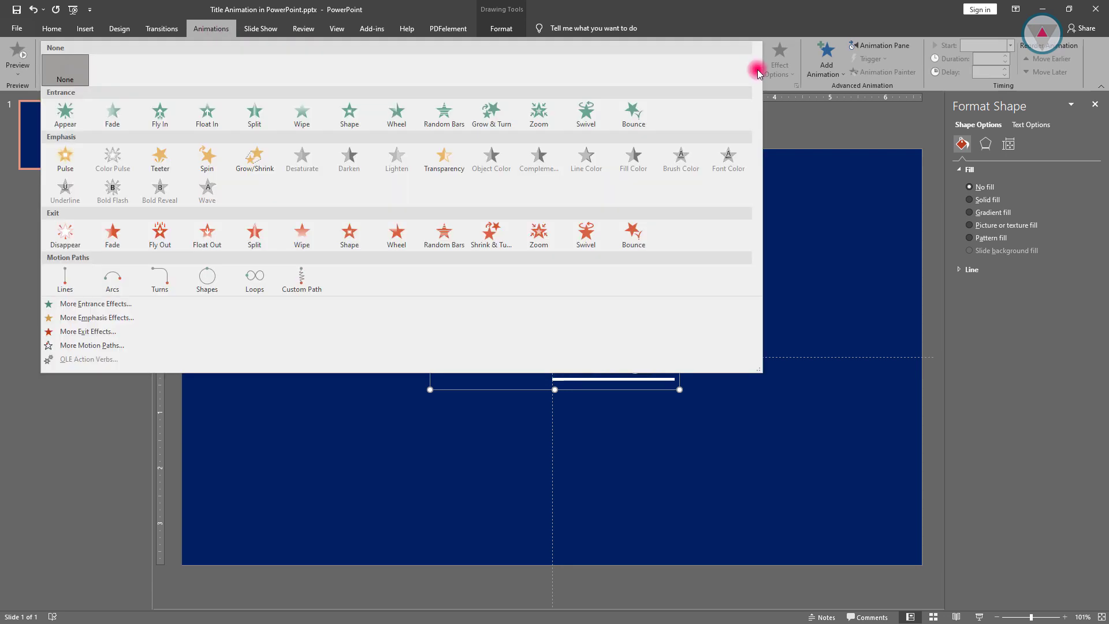
left_click(69, 277)
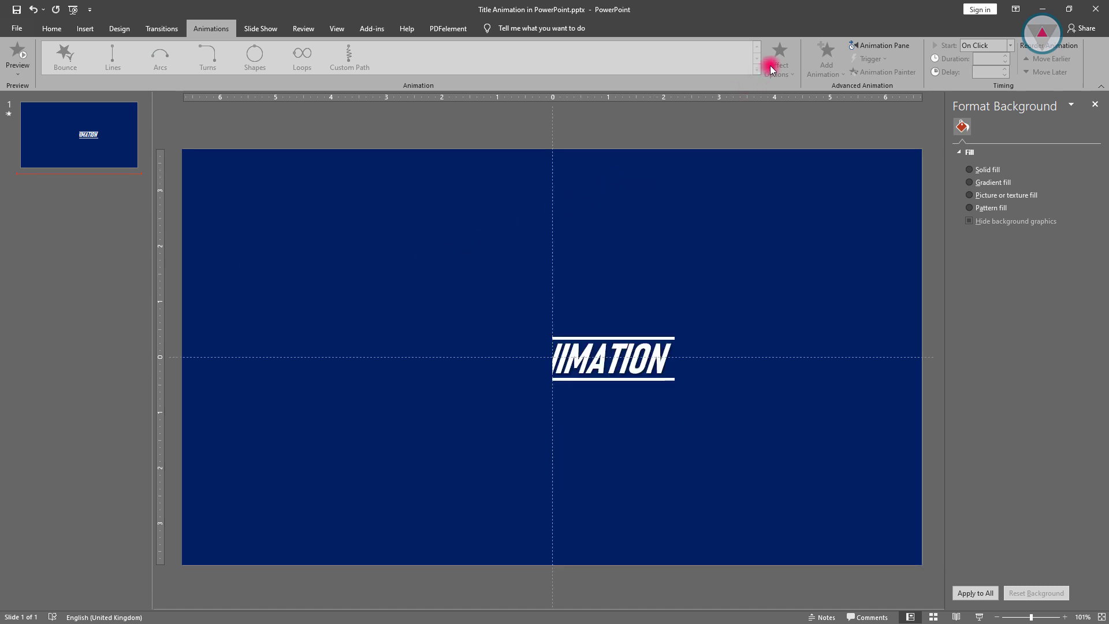
left_click(651, 330)
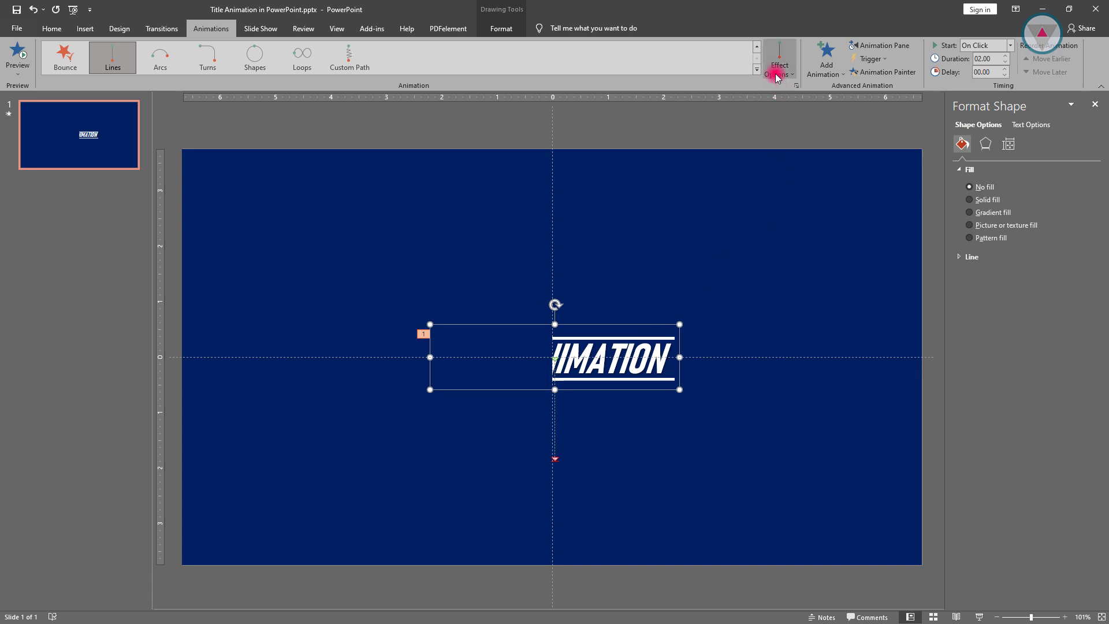
left_click(862, 45)
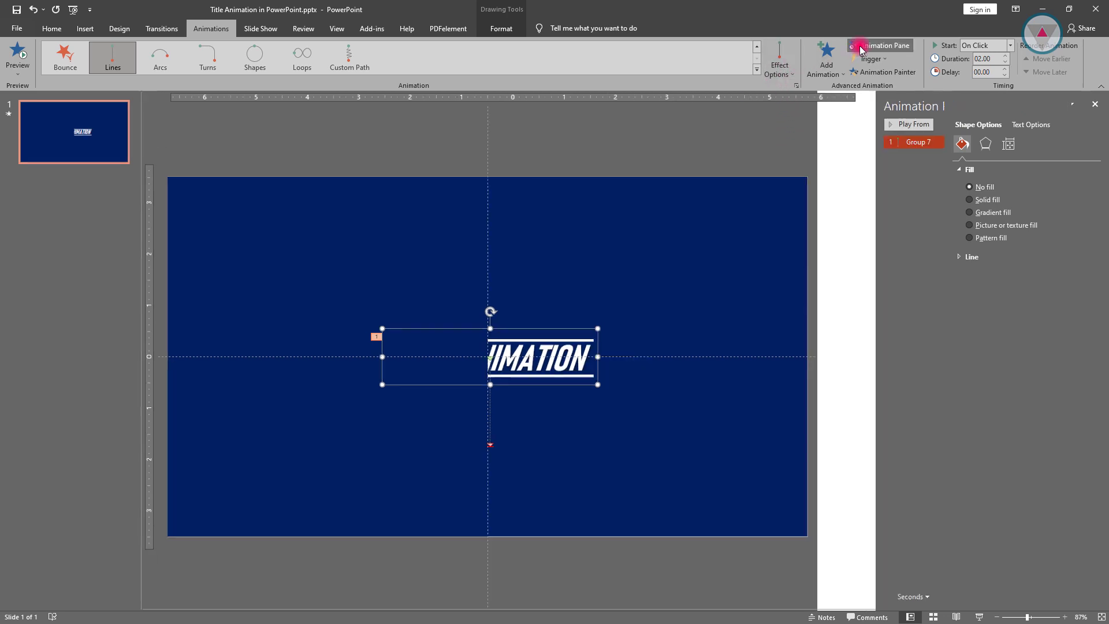
left_click(788, 74)
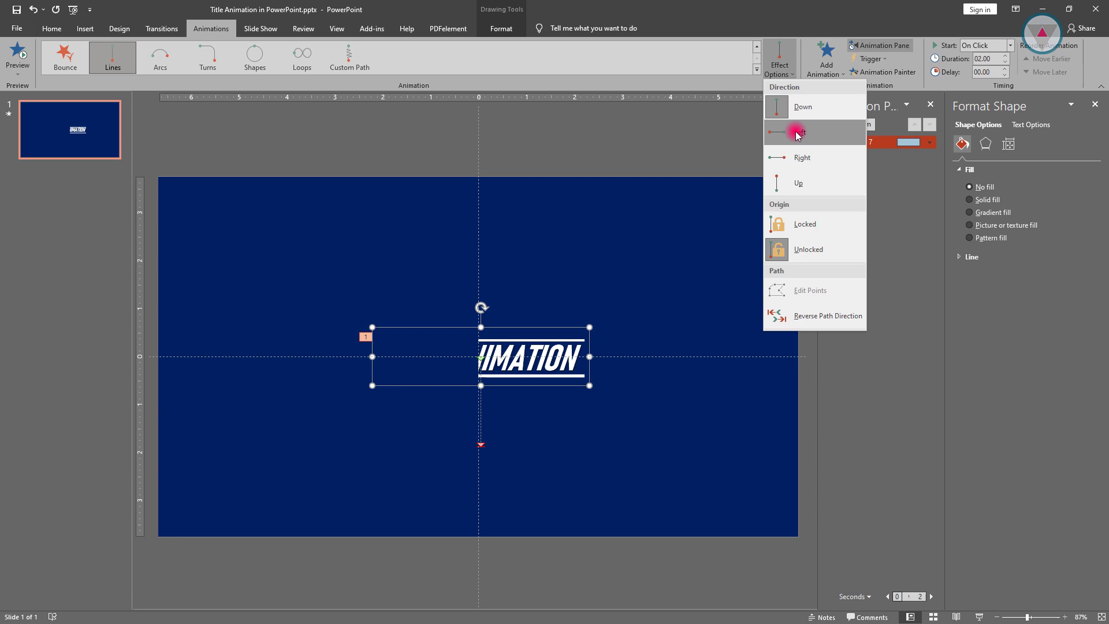
left_click(797, 137)
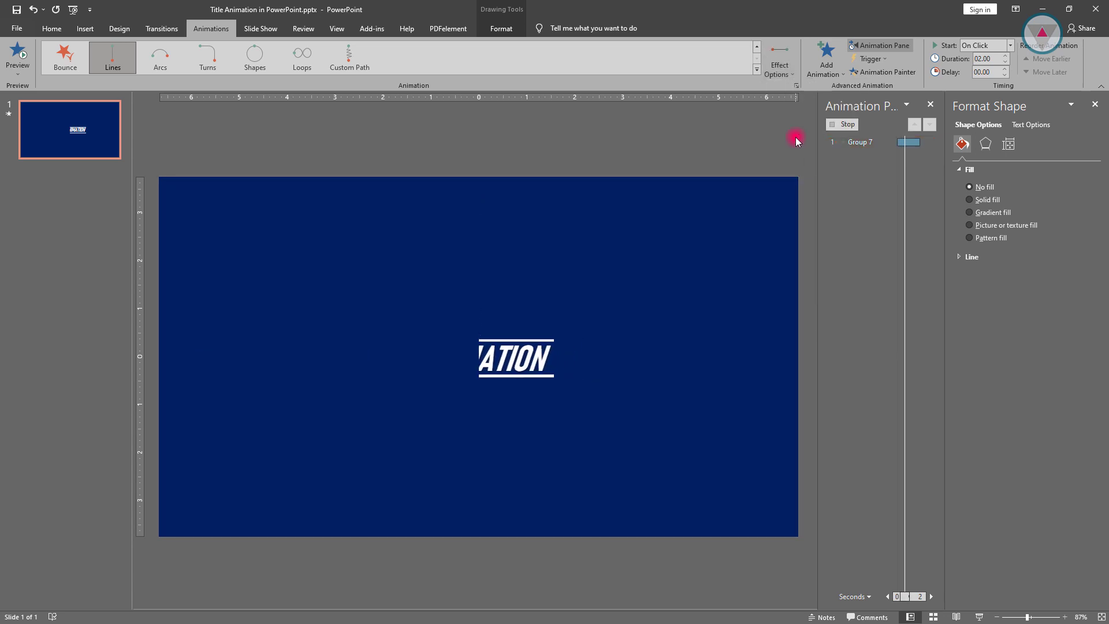
- Reverse the path direction, start With Previous, and set a 1.25-second smooth end
left_click(780, 66)
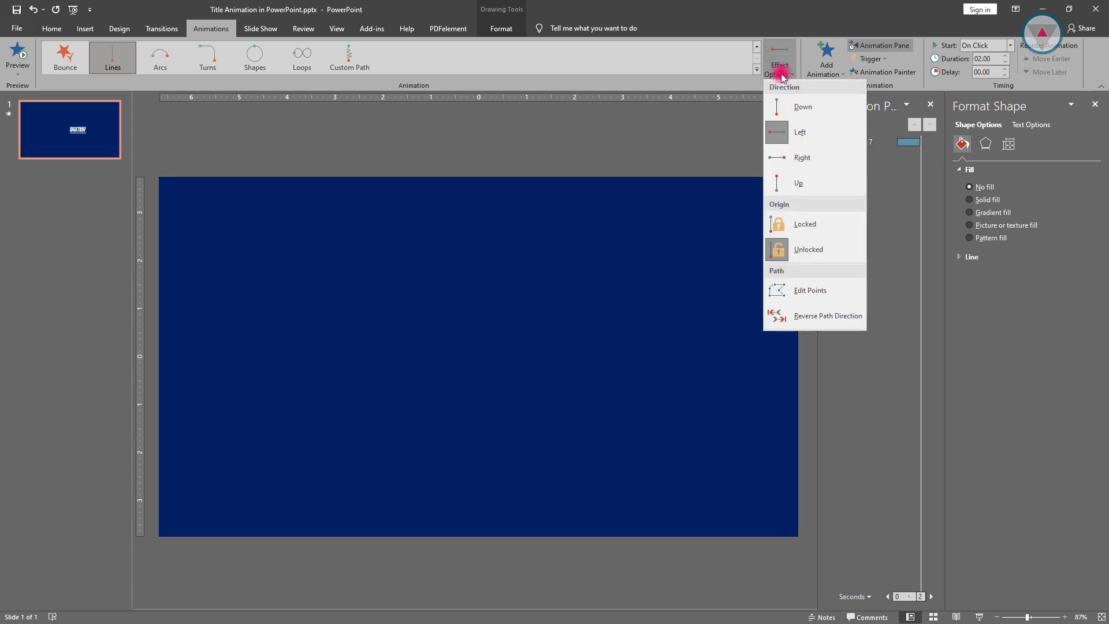
left_click(784, 315)
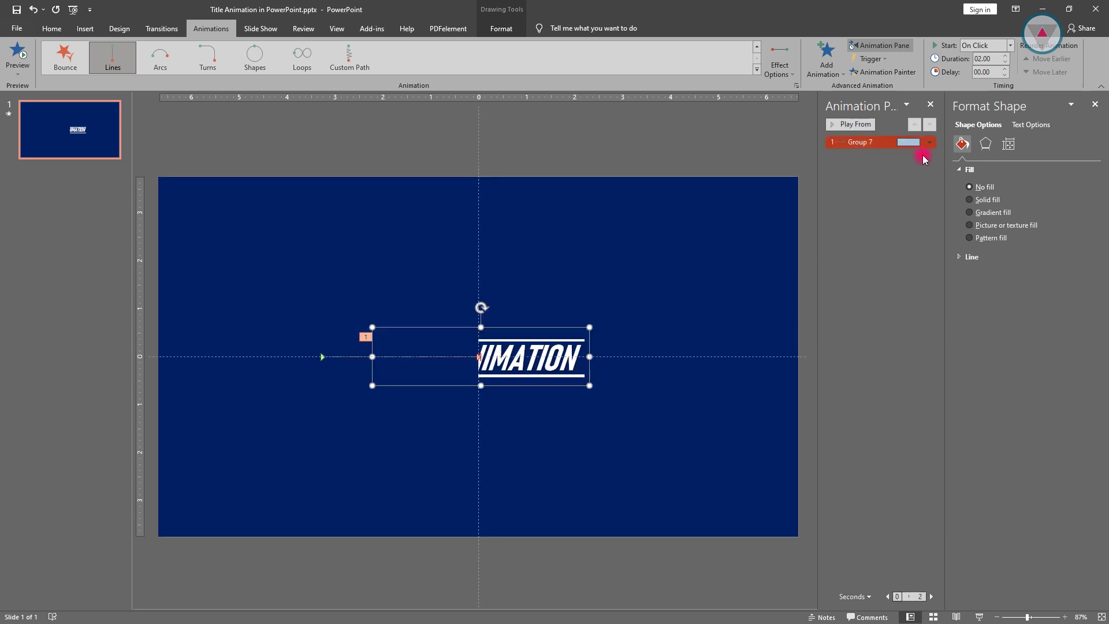
left_click(991, 45)
left_click(986, 68)
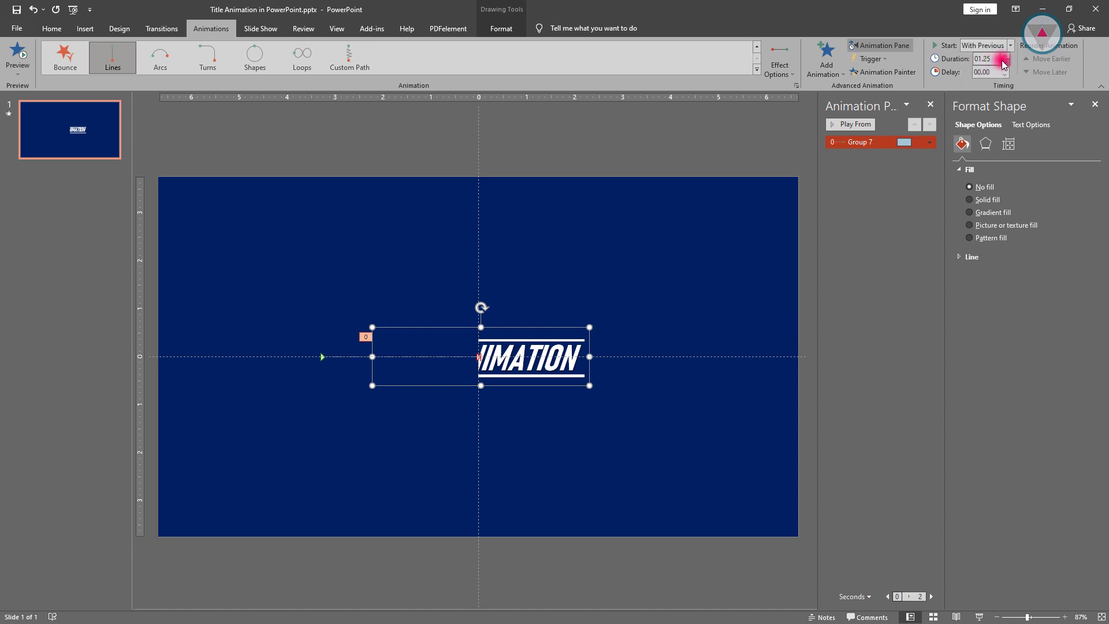
double_click(858, 142)
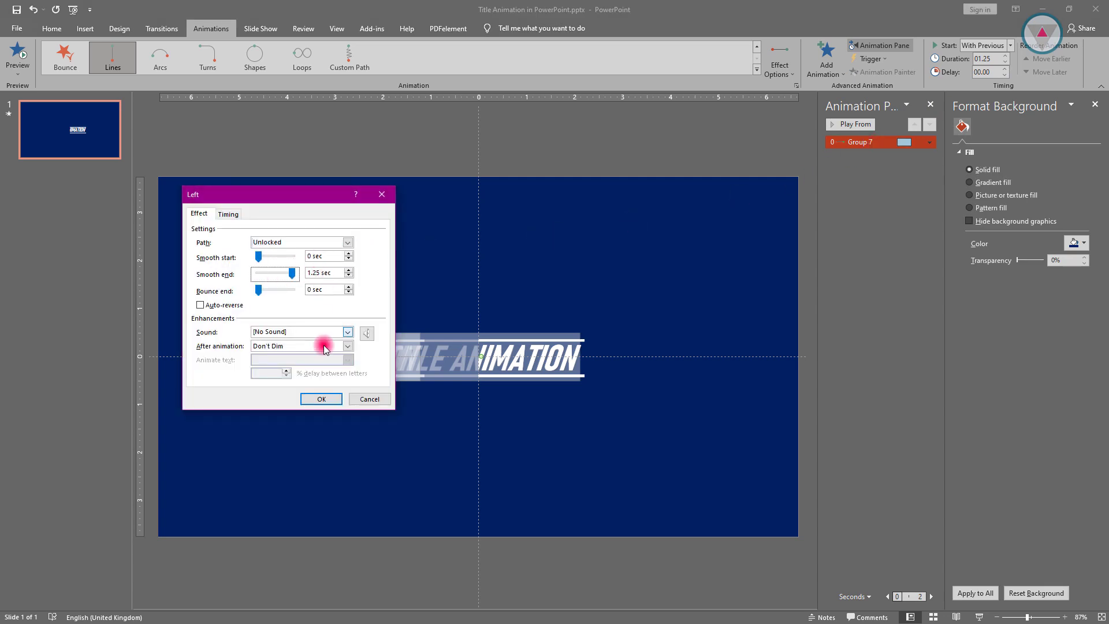
left_click(319, 399)
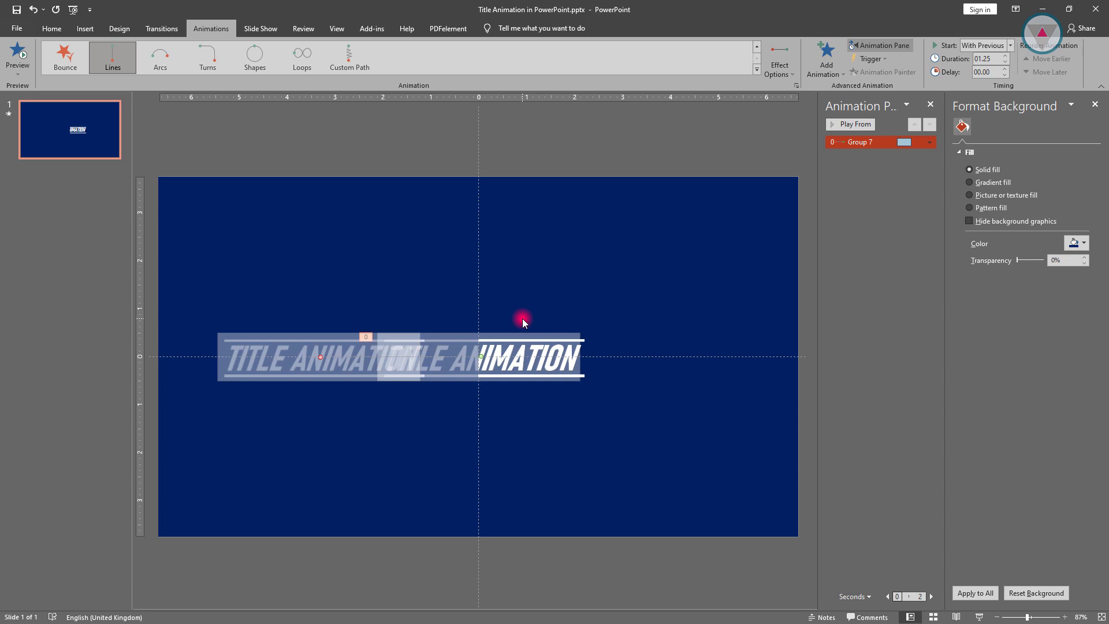
- Add a second Left Lines path: With Previous, 1.25 s duration, 2 s delay
left_click(825, 62)
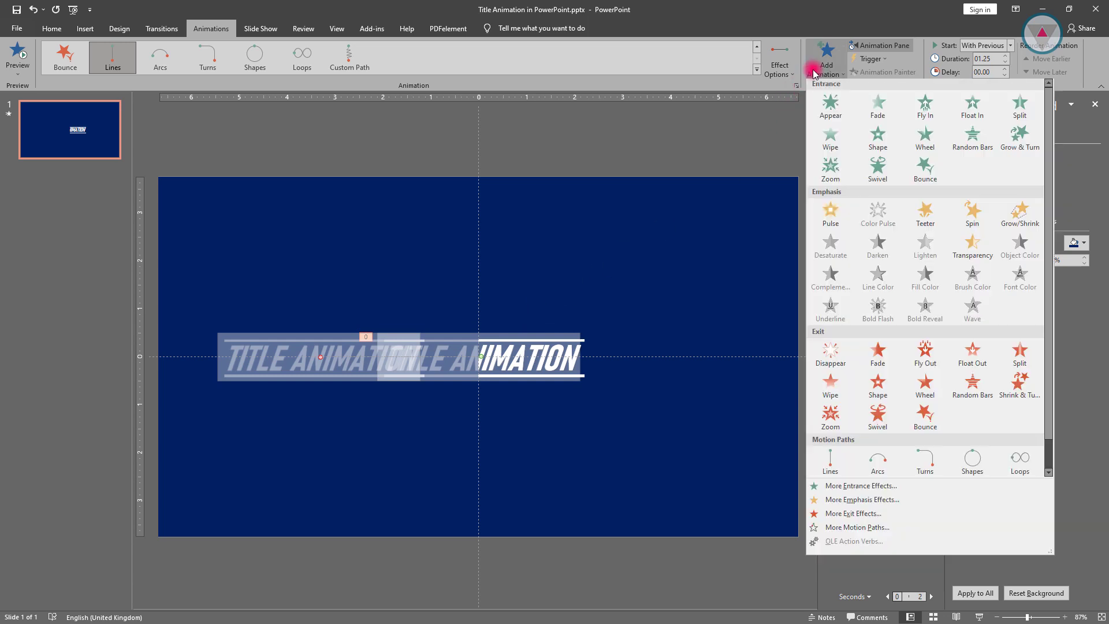
left_click(818, 458)
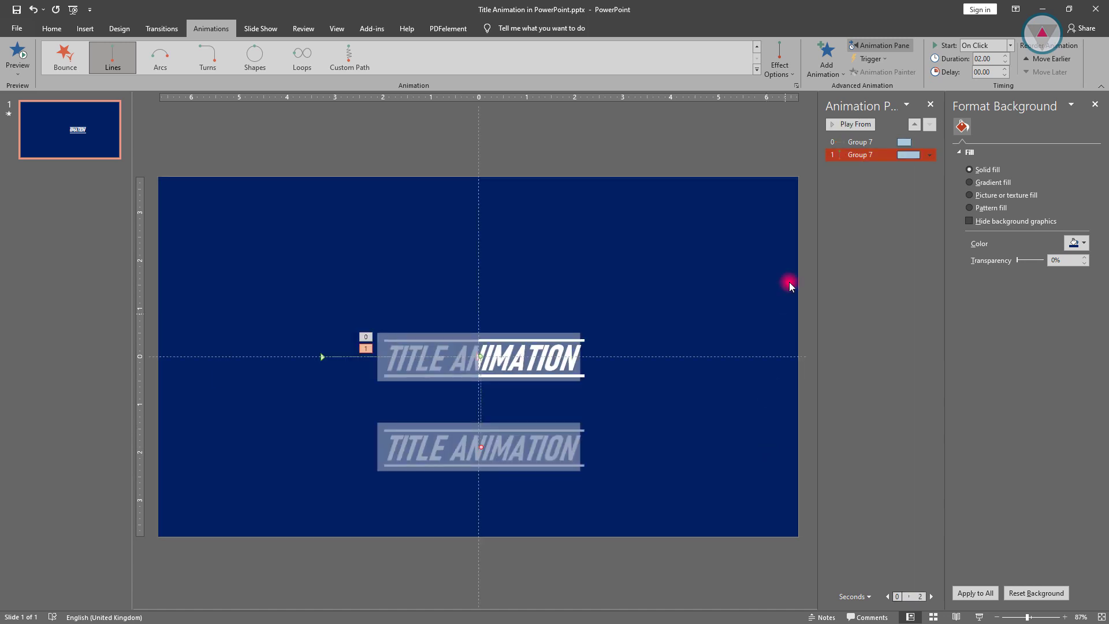
left_click(779, 59)
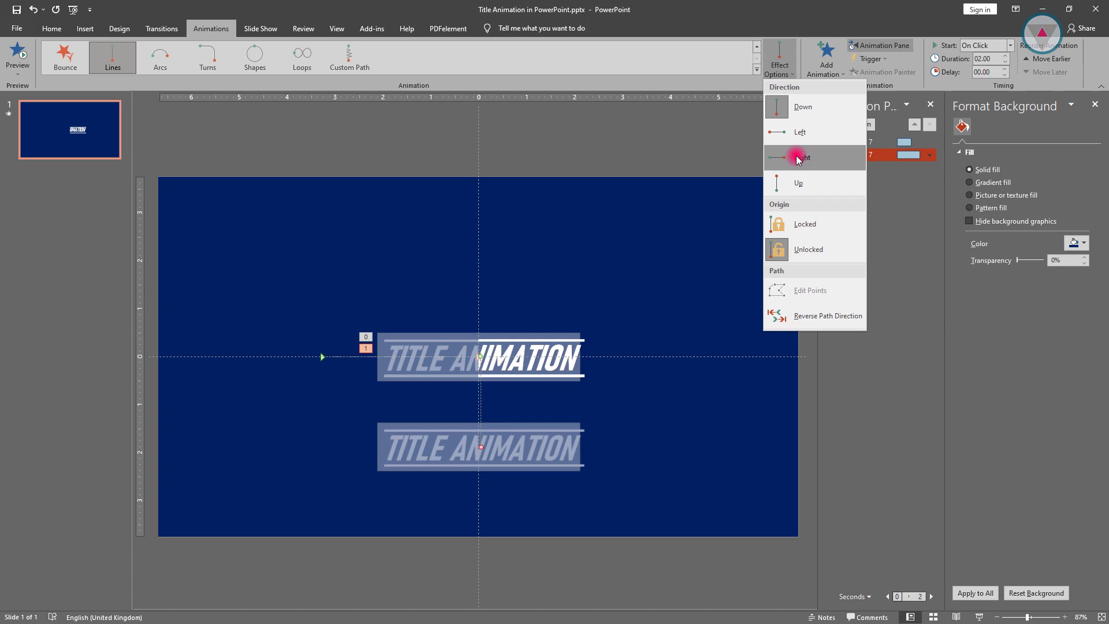
left_click(797, 136)
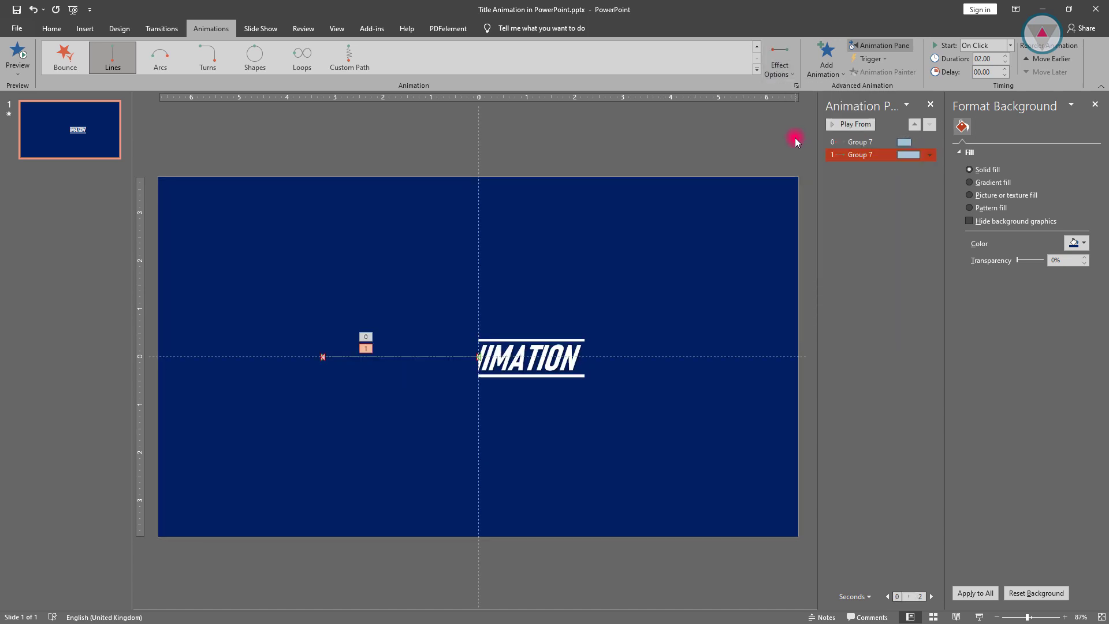
left_click(1008, 45)
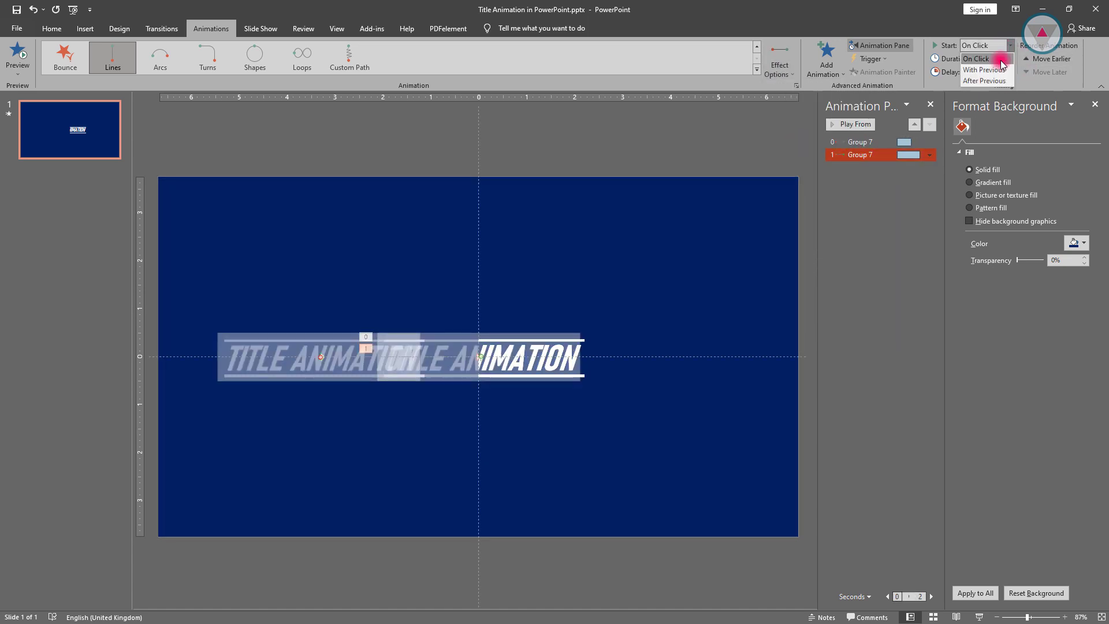
left_click(1003, 69)
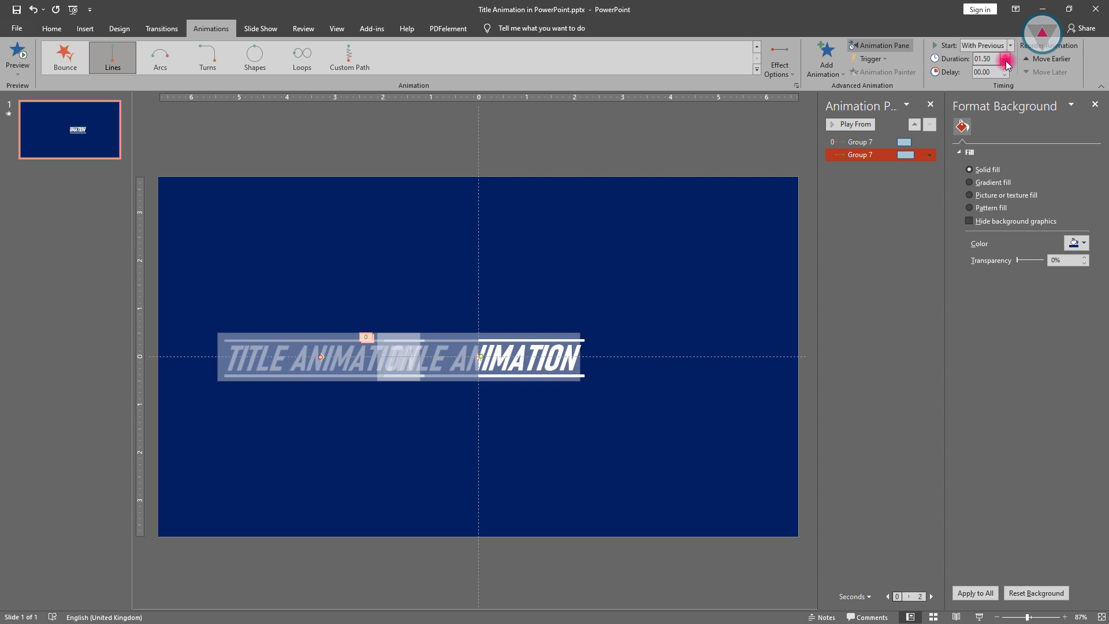
left_click(1006, 64)
type("02")
key("Return")
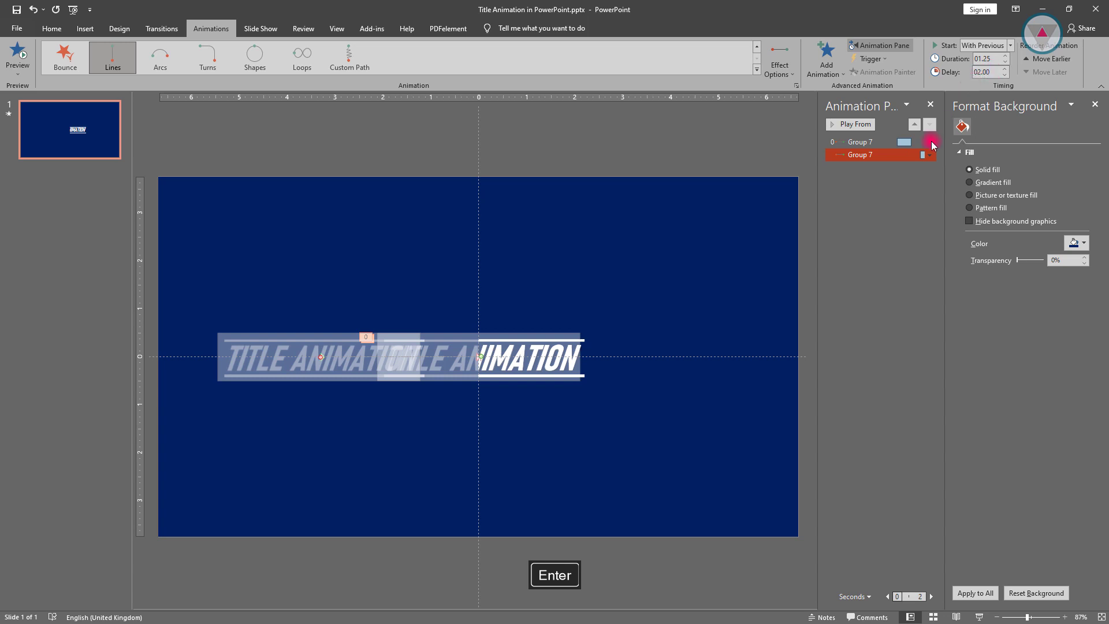
- Give the second motion a 1.25-second smooth start and preview the animations
left_click(849, 124)
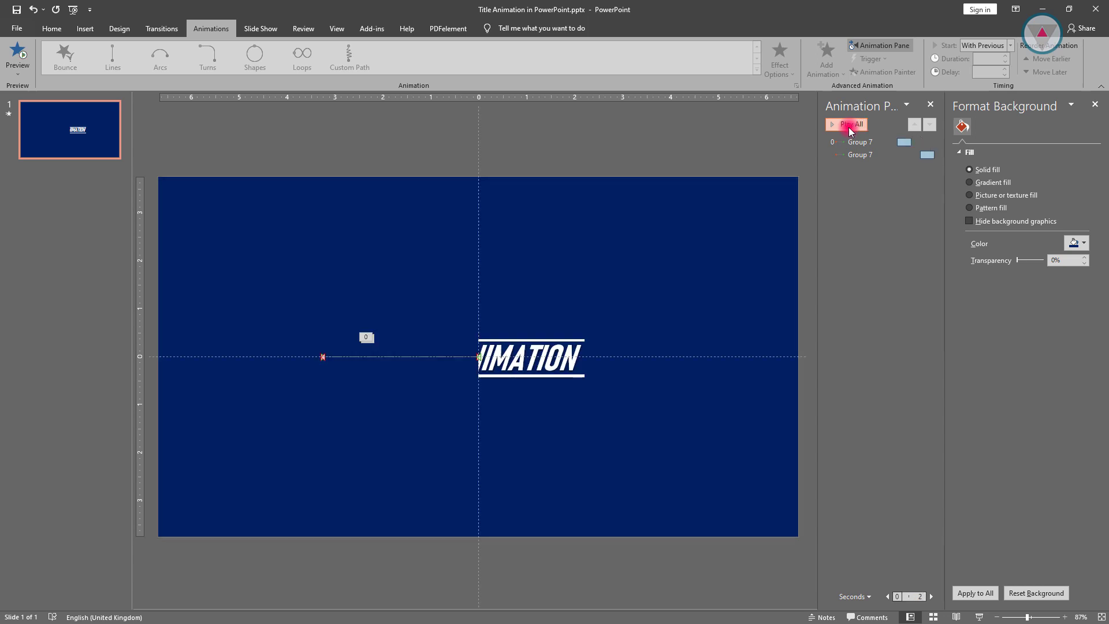
left_click(878, 157)
double_click(875, 157)
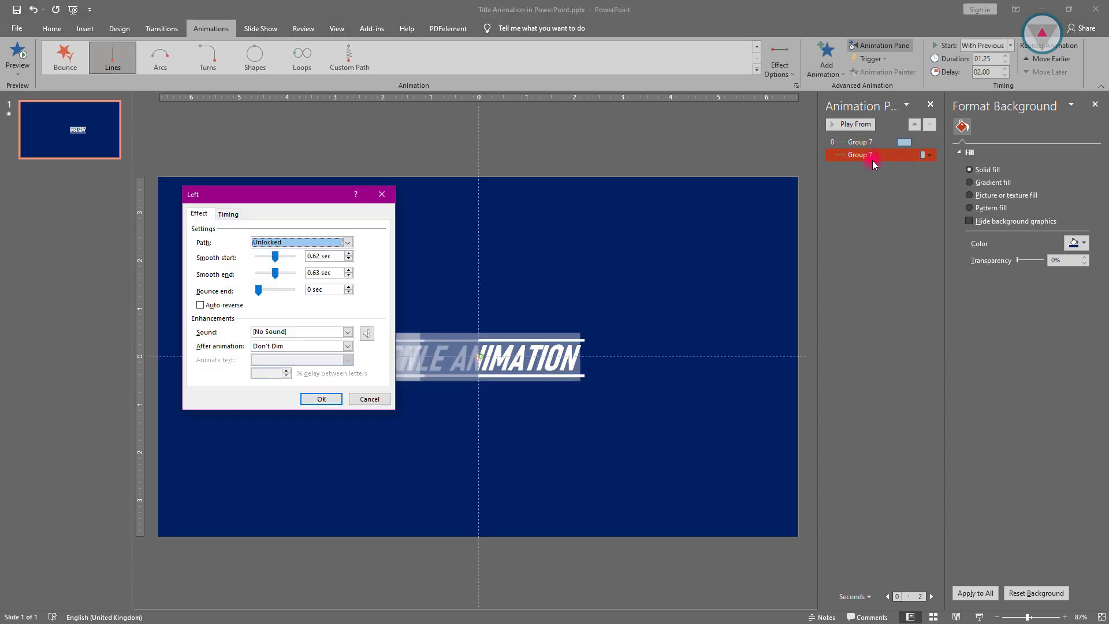
left_click_drag(275, 257, 295, 257)
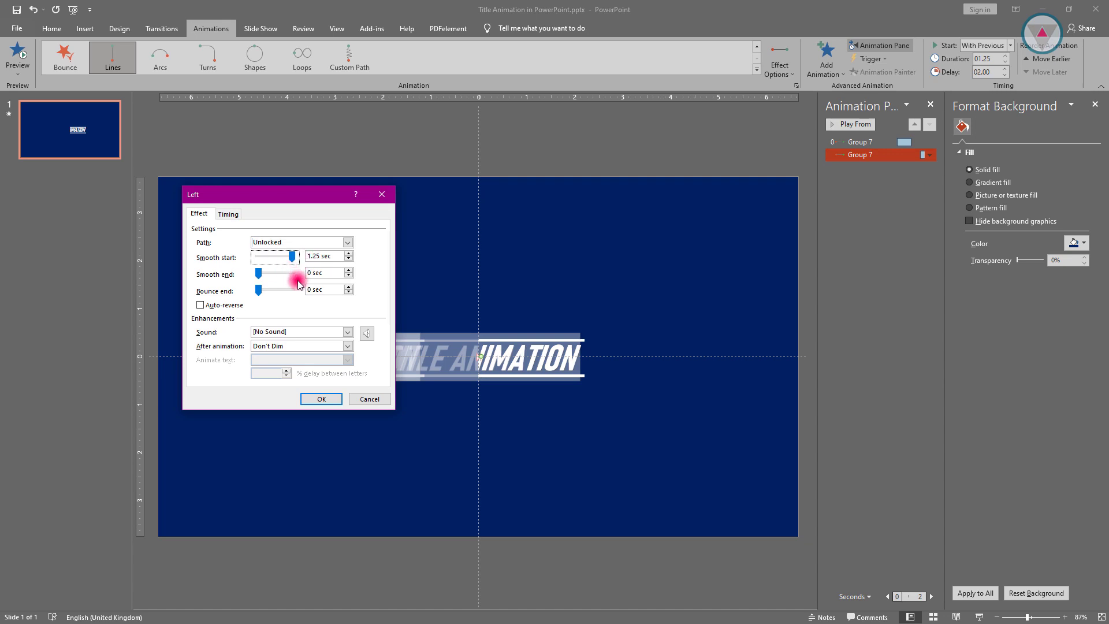
left_click(323, 398)
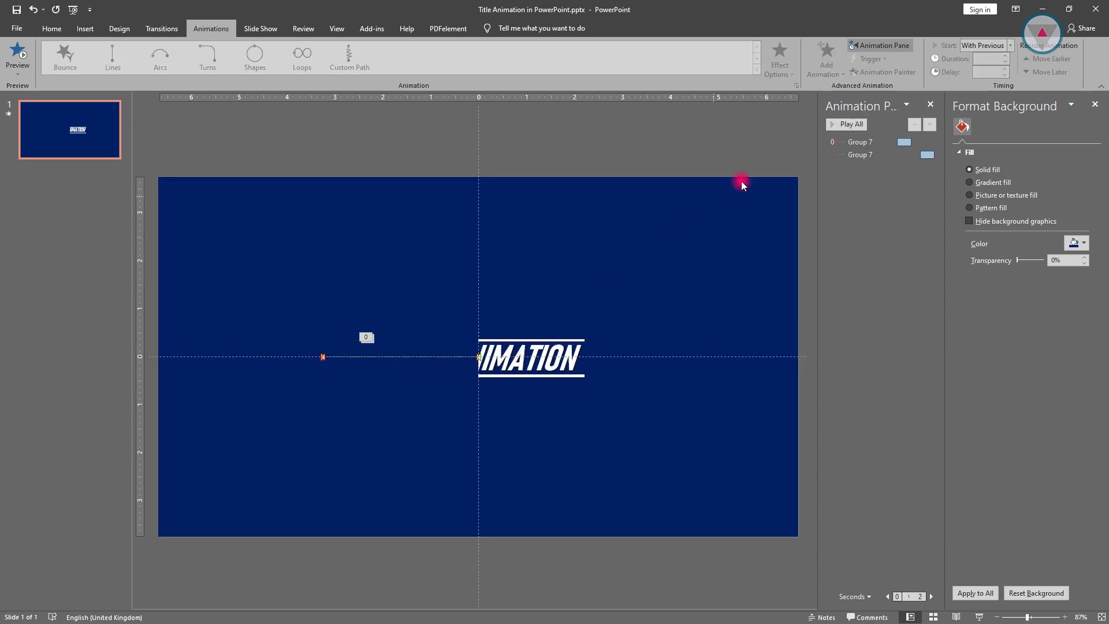
left_click(850, 126)
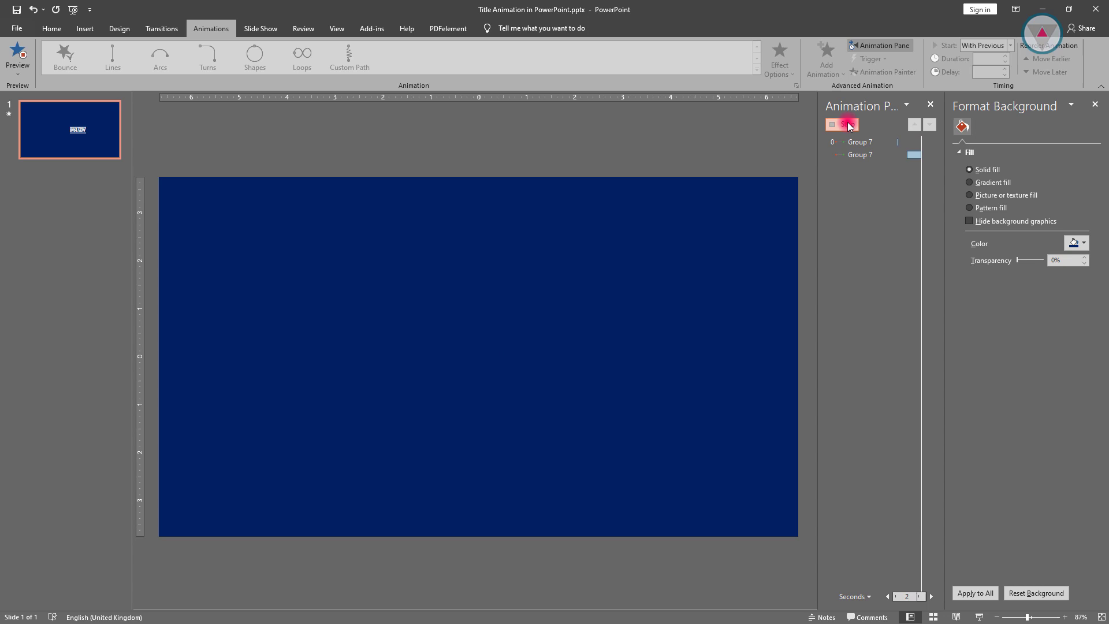
left_click(849, 125)
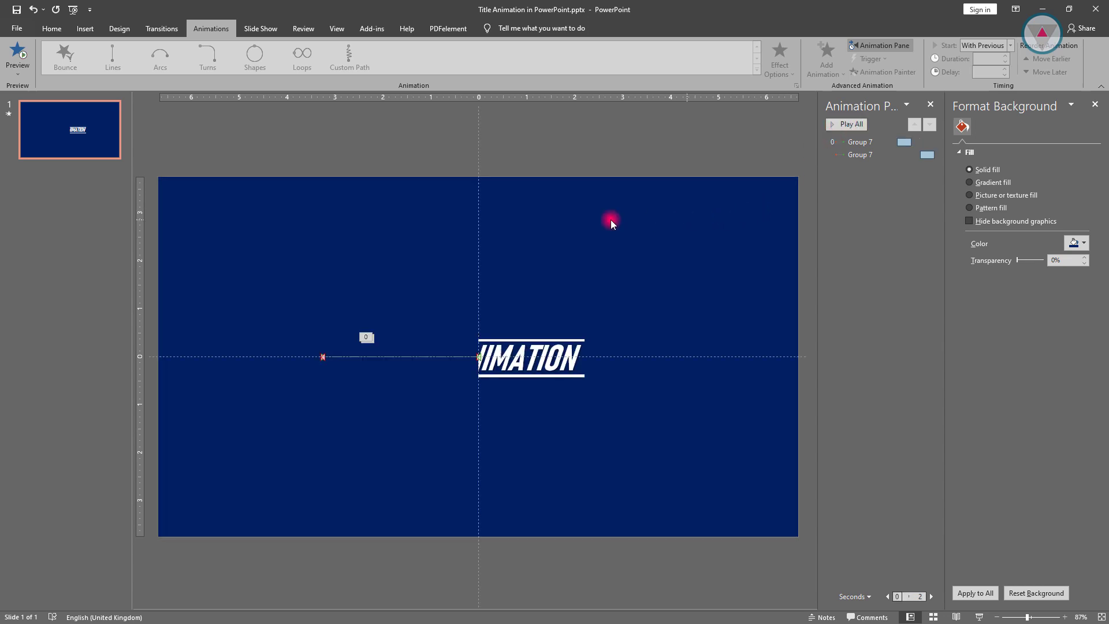
- Duplicate slide 1 with Ctrl+D and drag the blue cover's left edge to the slide centre
left_click(55, 141)
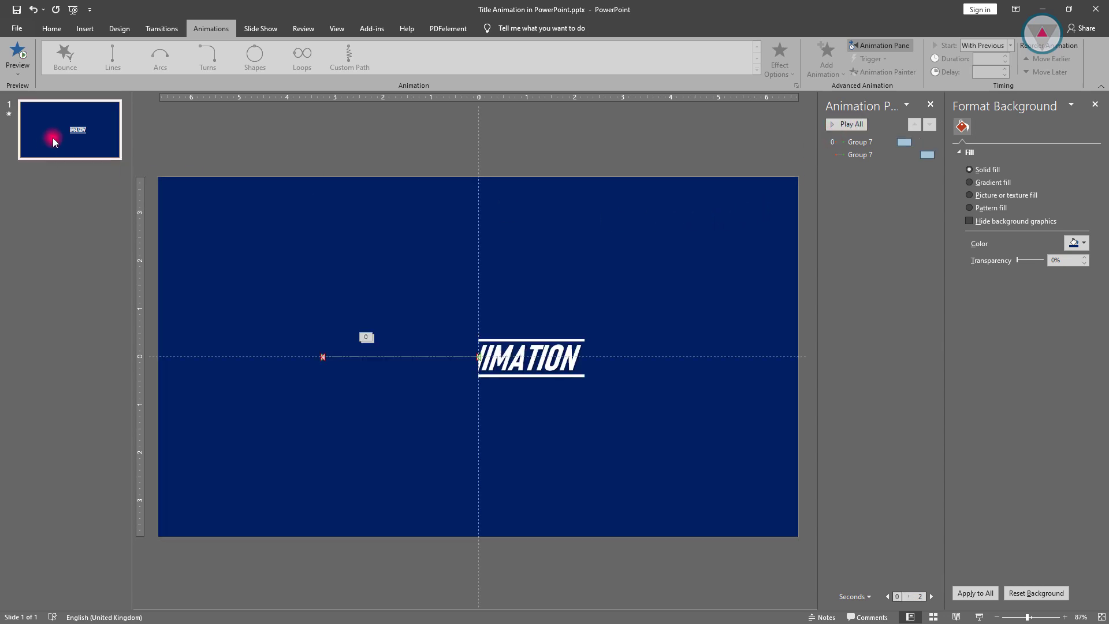
key("ctrl+d")
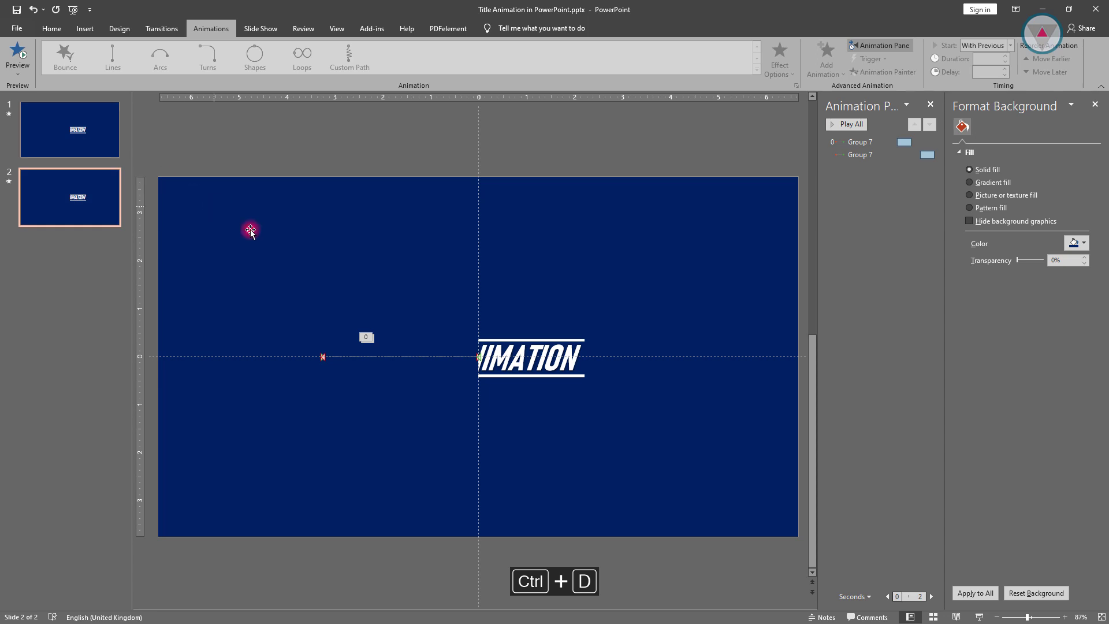
left_click(299, 266)
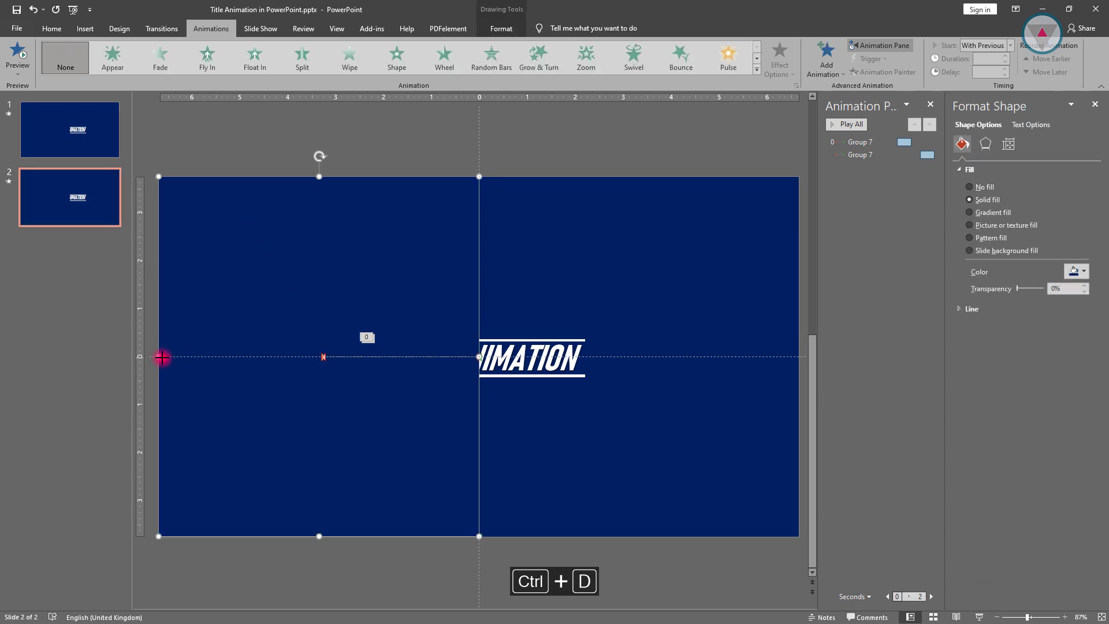
left_click_drag(161, 357, 797, 332)
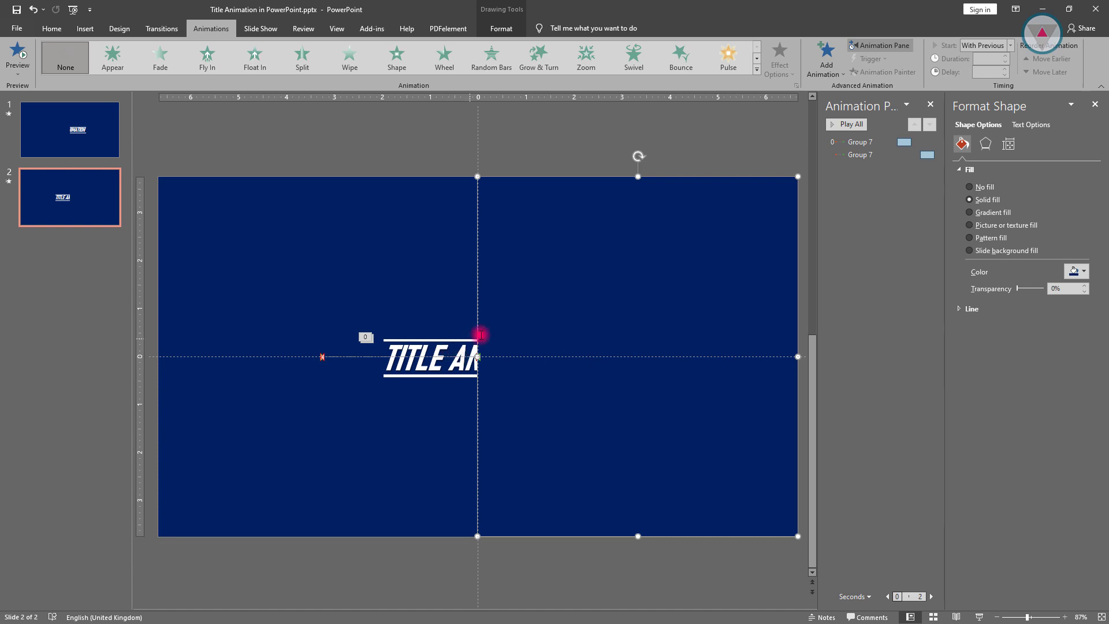
- Set the first title motion to Right, then reverse its path direction
left_click(860, 142)
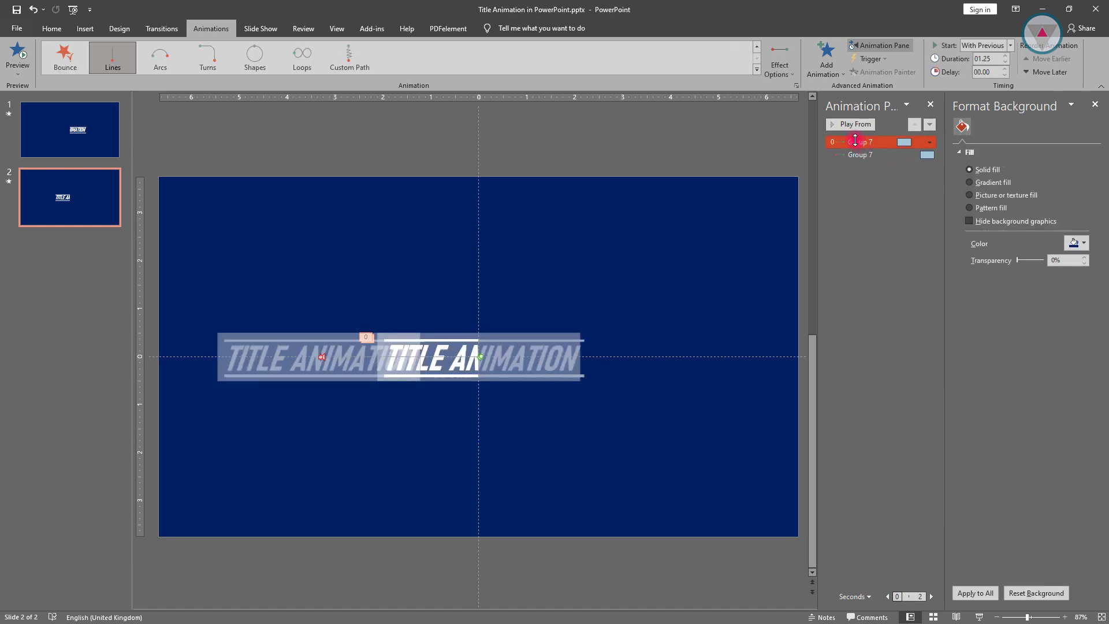
left_click(790, 68)
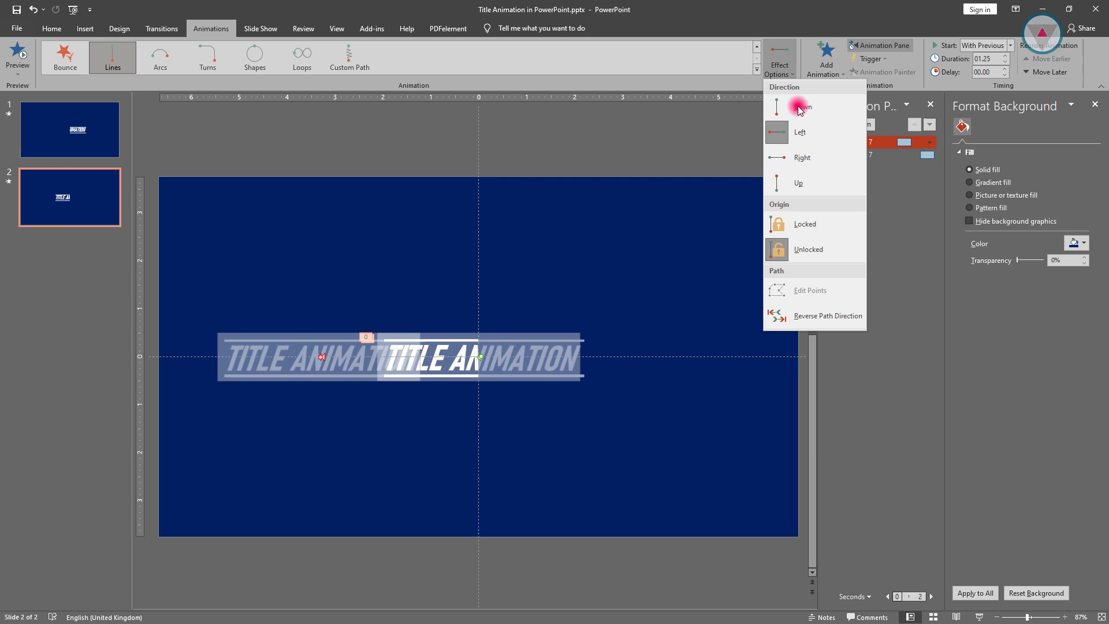
left_click(800, 157)
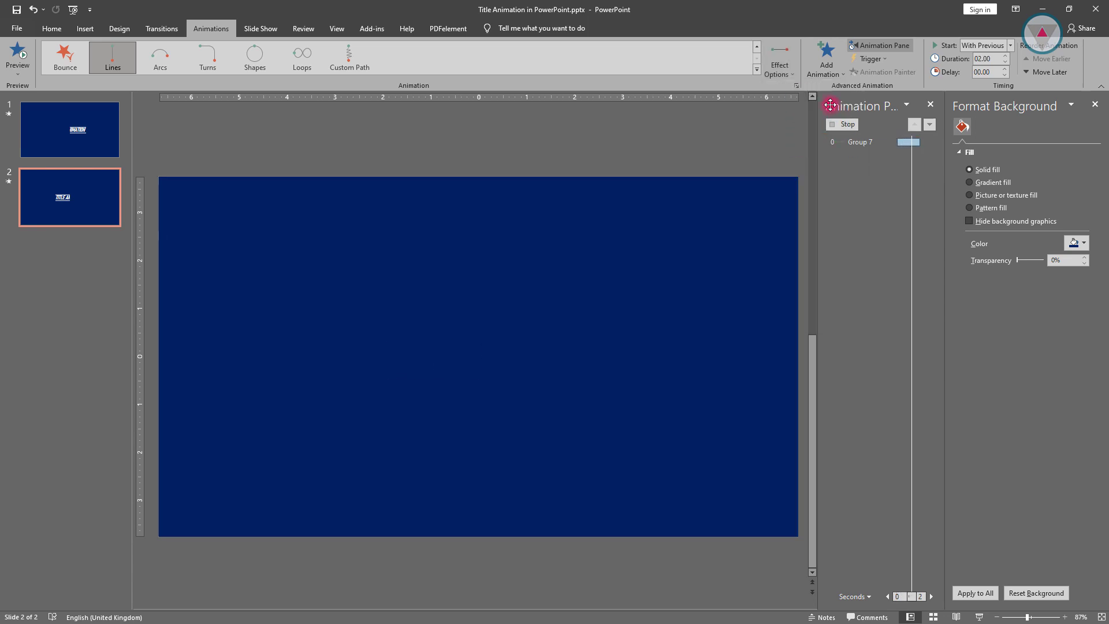
left_click(784, 70)
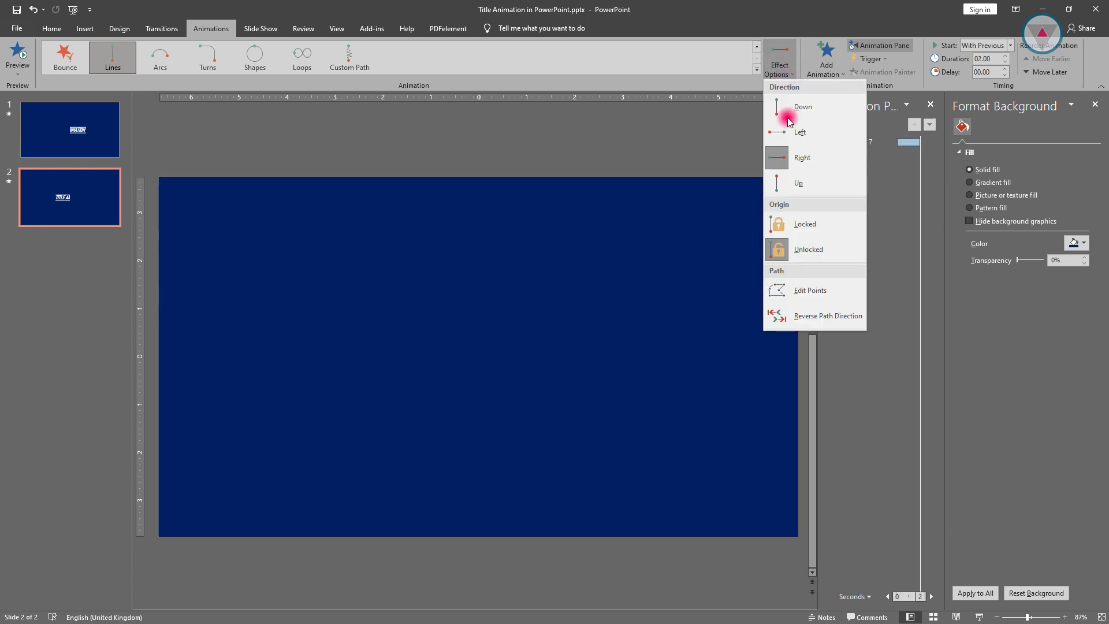
left_click(806, 315)
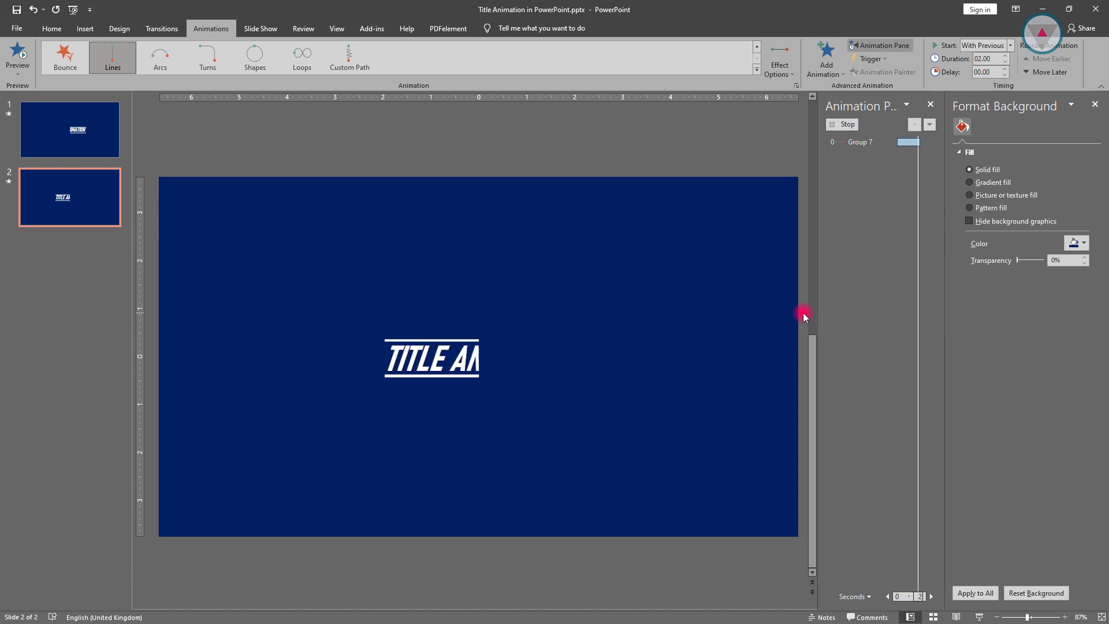
- Set the first motion's duration to 1.25 s with a 1.25-second smooth end
left_click(855, 142)
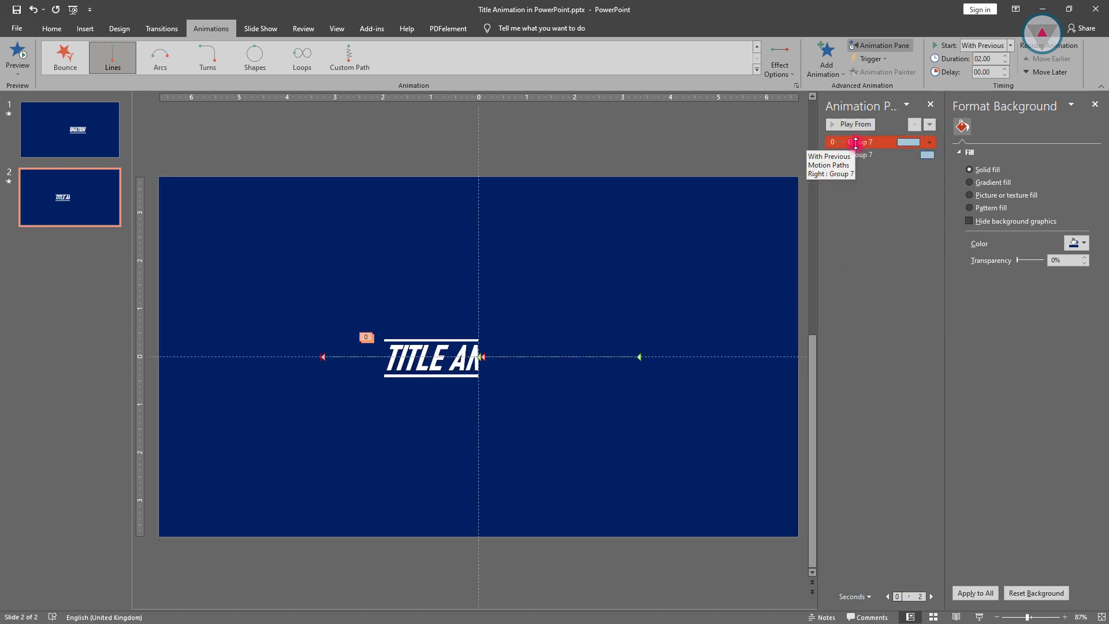
left_click(1004, 65)
left_click(1004, 65)
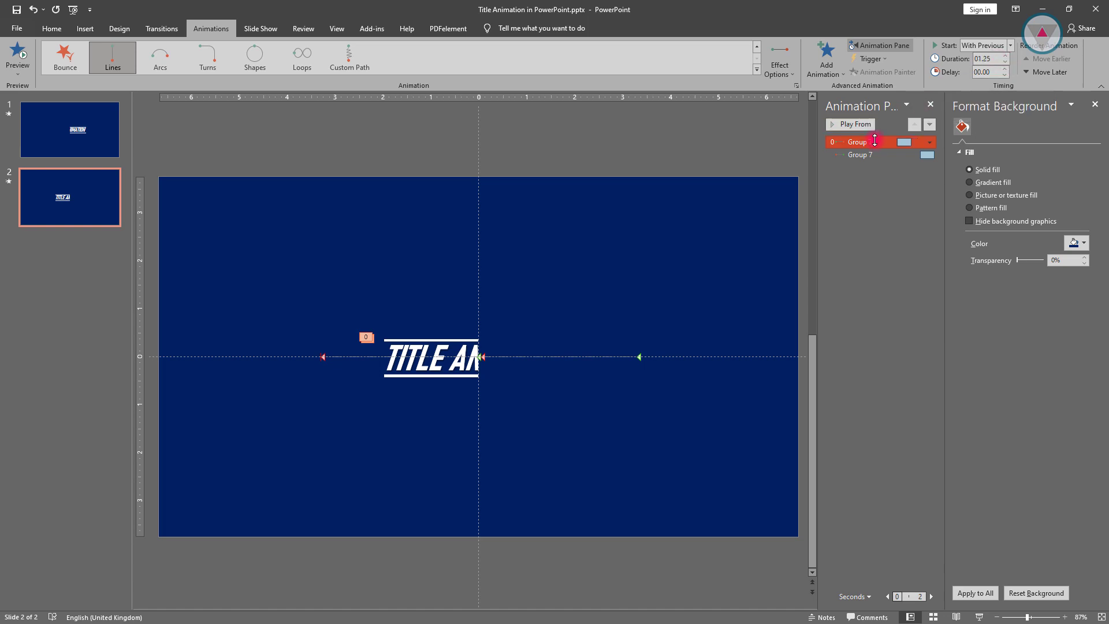
double_click(875, 142)
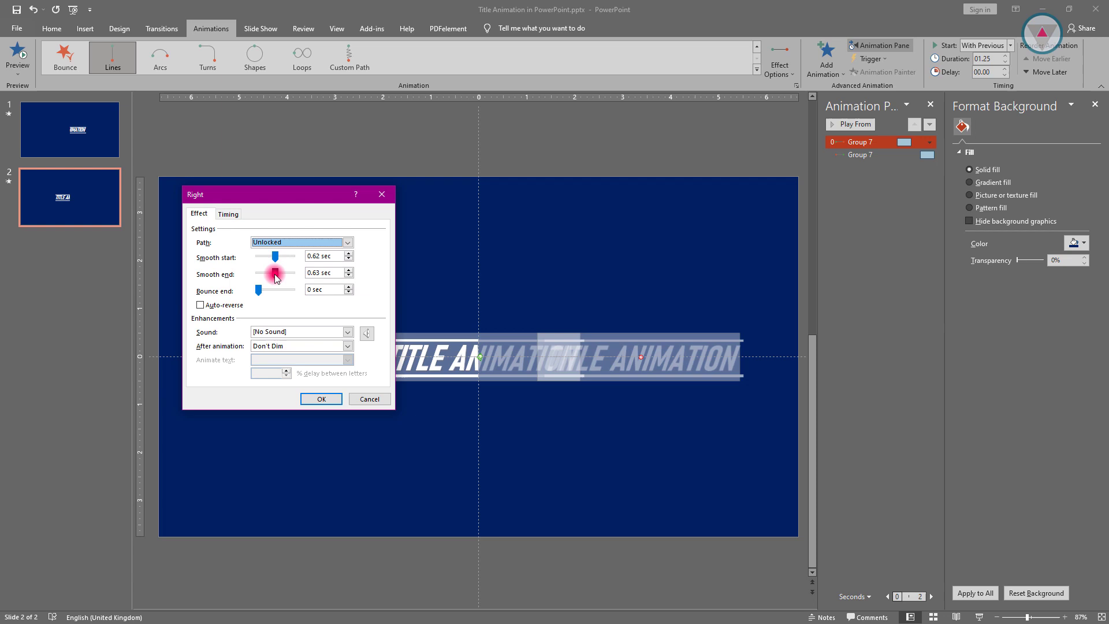
left_click_drag(275, 273, 292, 272)
left_click(320, 398)
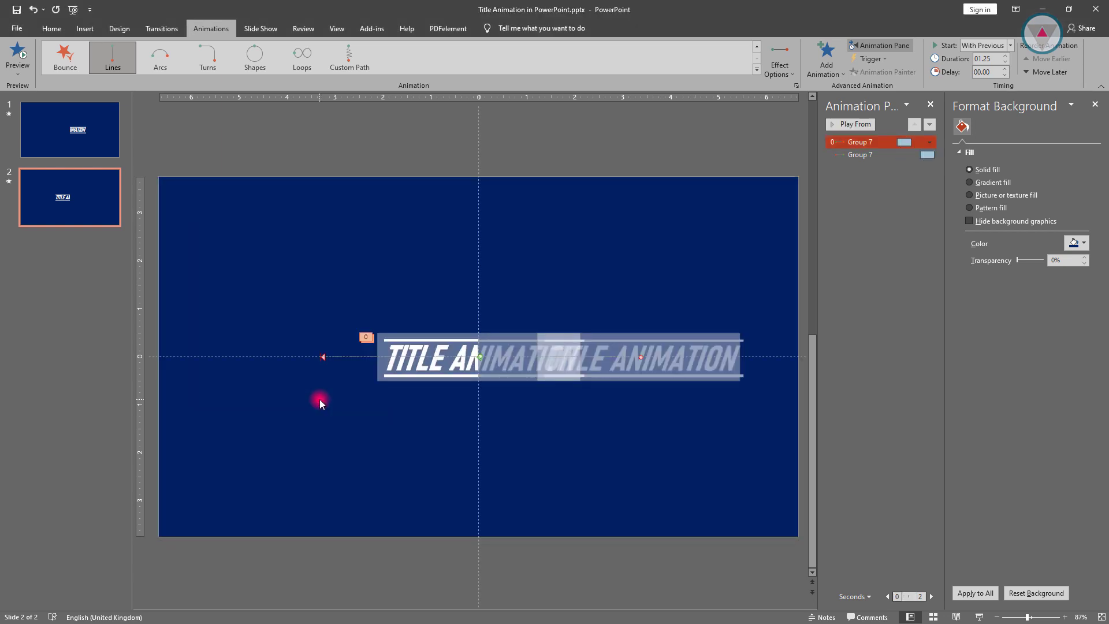
- Set the second title motion to Right with a 01.25 duration
left_click(847, 155)
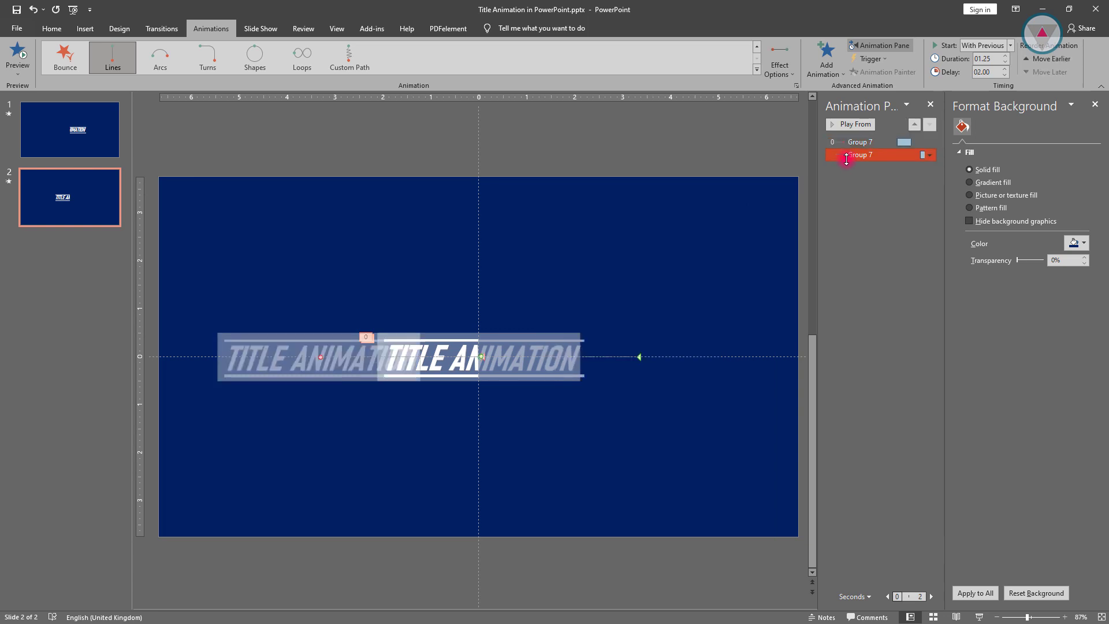
left_click(789, 69)
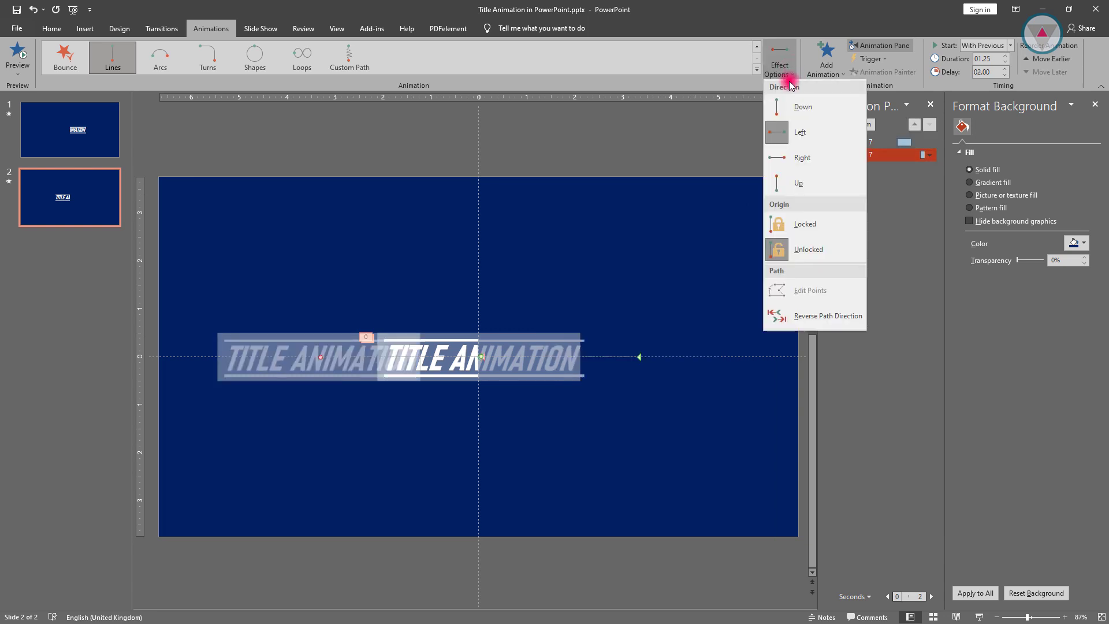
left_click(801, 157)
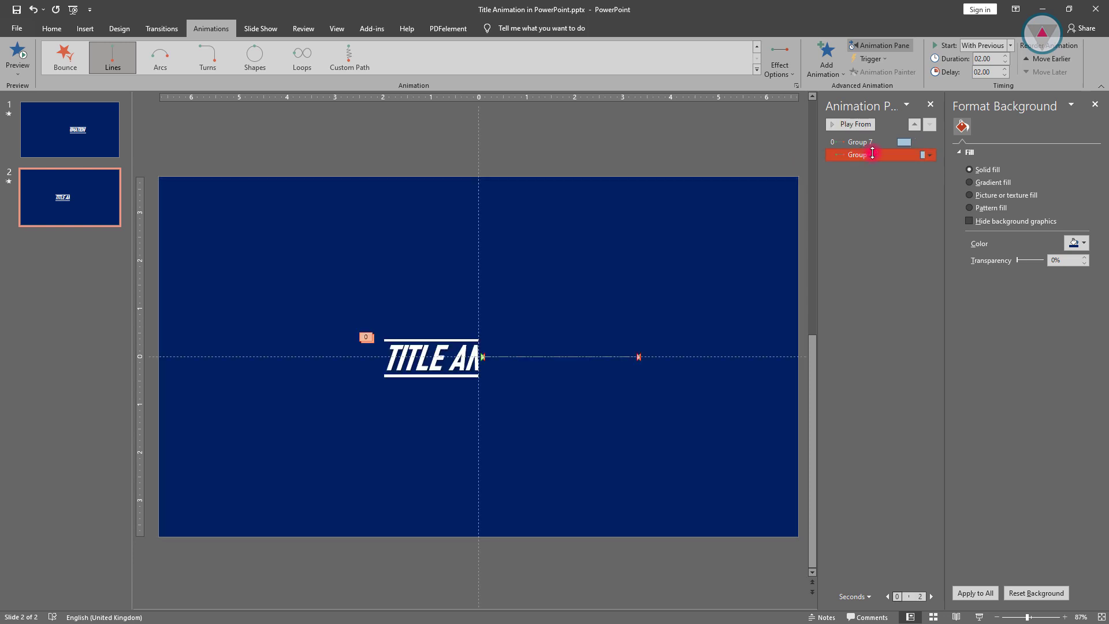
left_click(1006, 63)
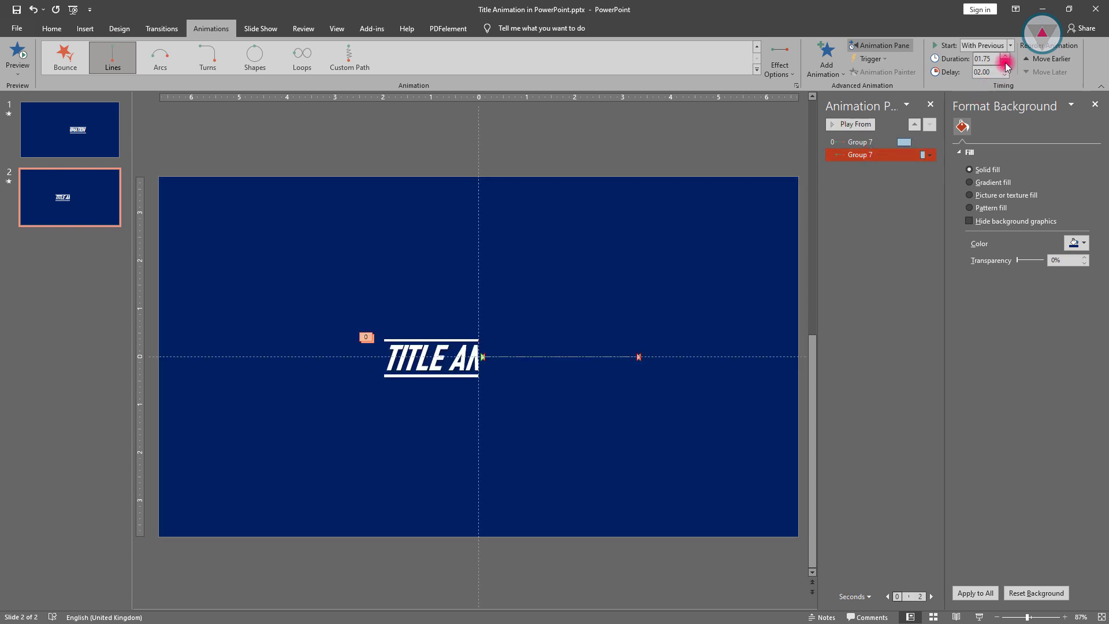
left_click(1006, 67)
left_click(1005, 66)
- Adjust the second motion's smooth start and end sliders, then preview the slide
double_click(866, 157)
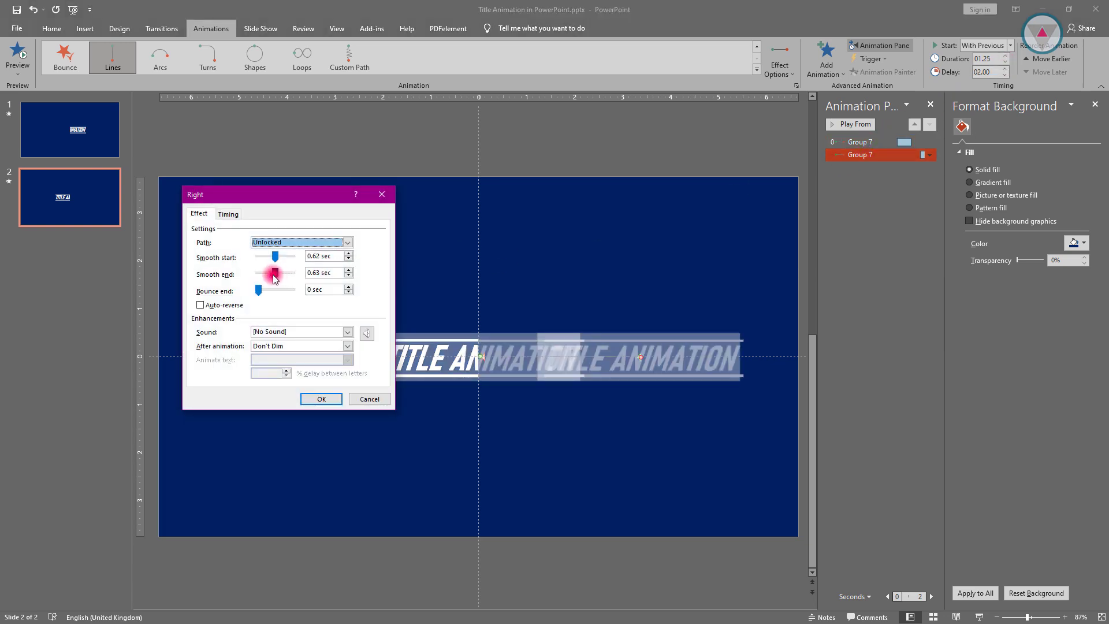
left_click_drag(275, 257, 315, 258)
left_click(326, 401)
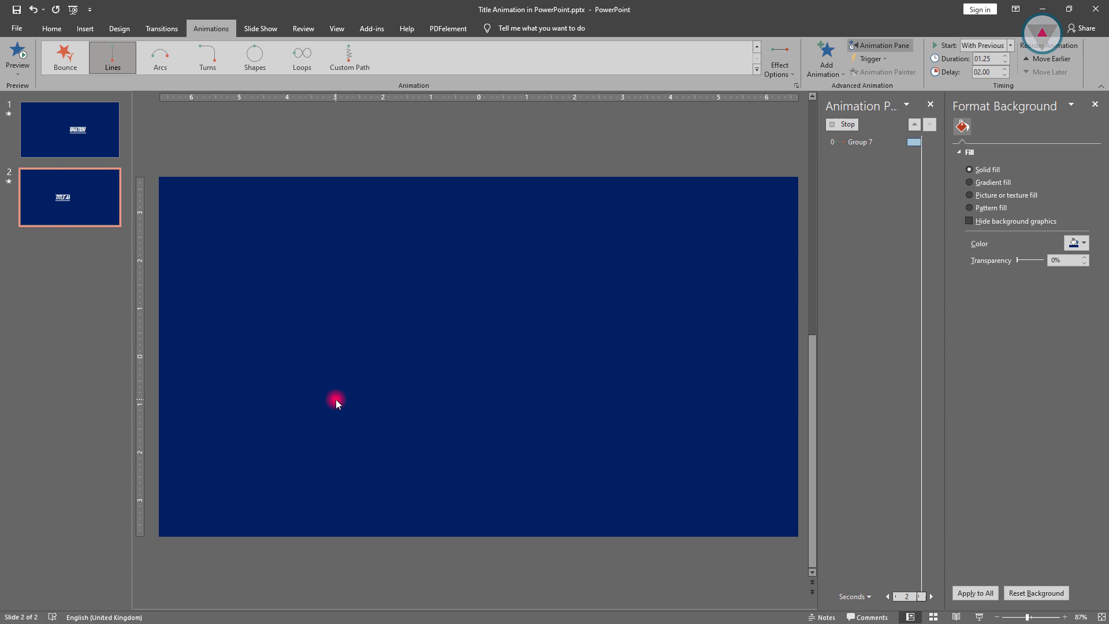
left_click(689, 232)
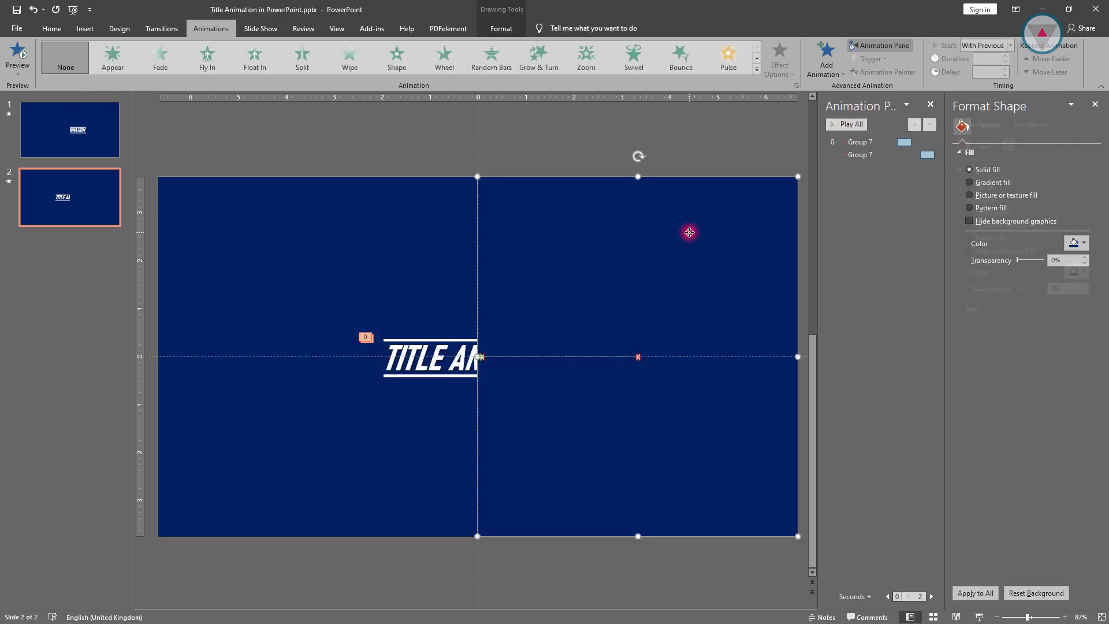
left_click(845, 124)
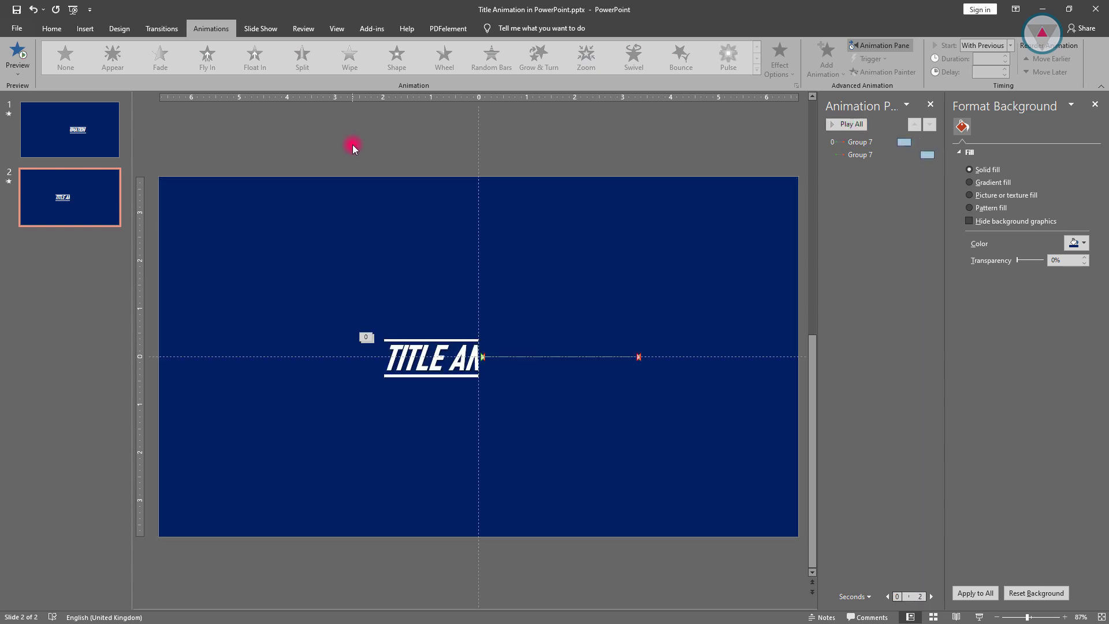
- Save As MPEG-4 Video (*.mp4) into the Title Animation in PowerPoint folder
left_click(18, 27)
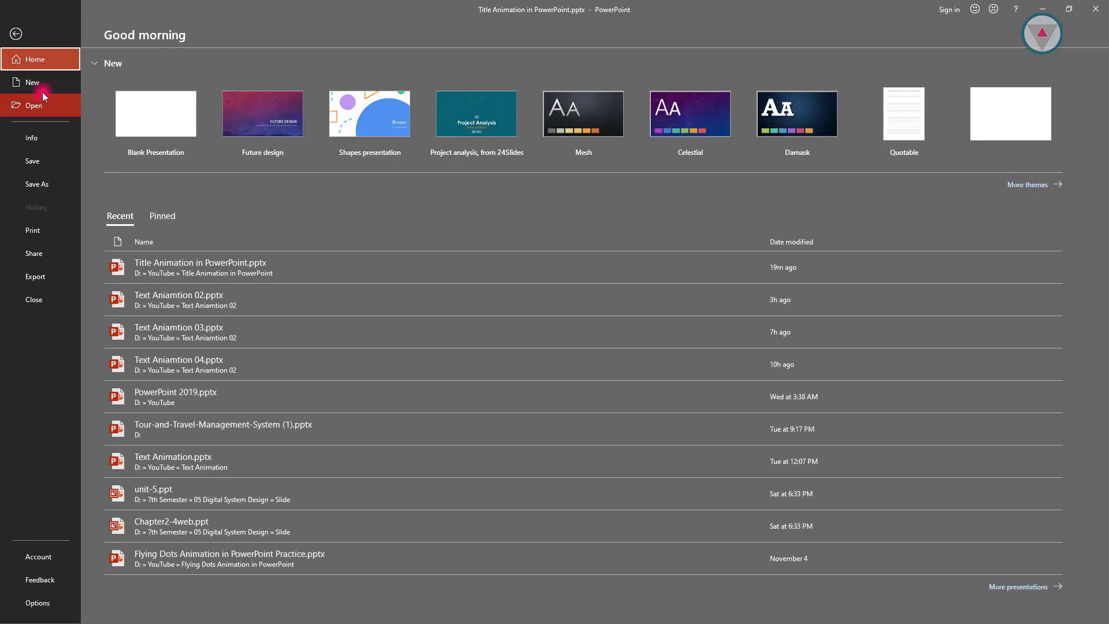
left_click(37, 184)
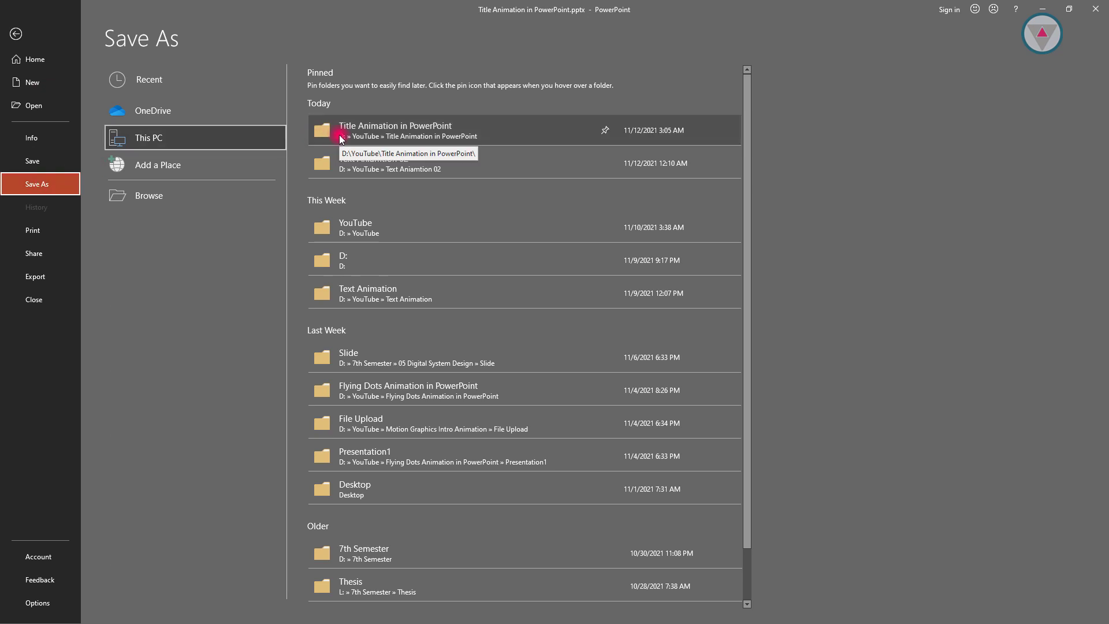
left_click(339, 134)
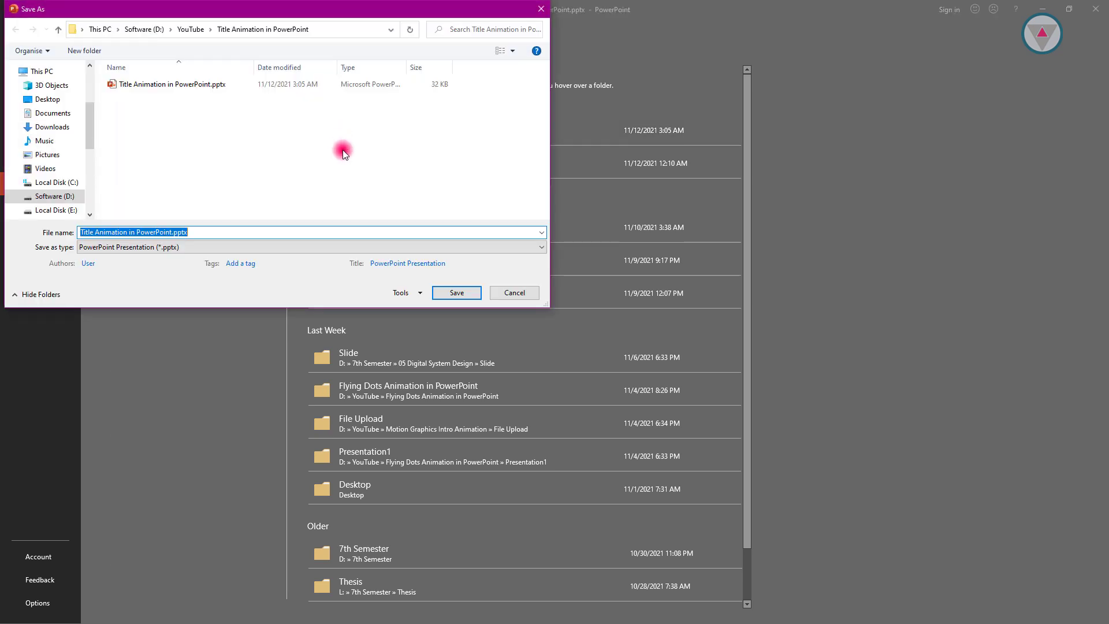
left_click(357, 248)
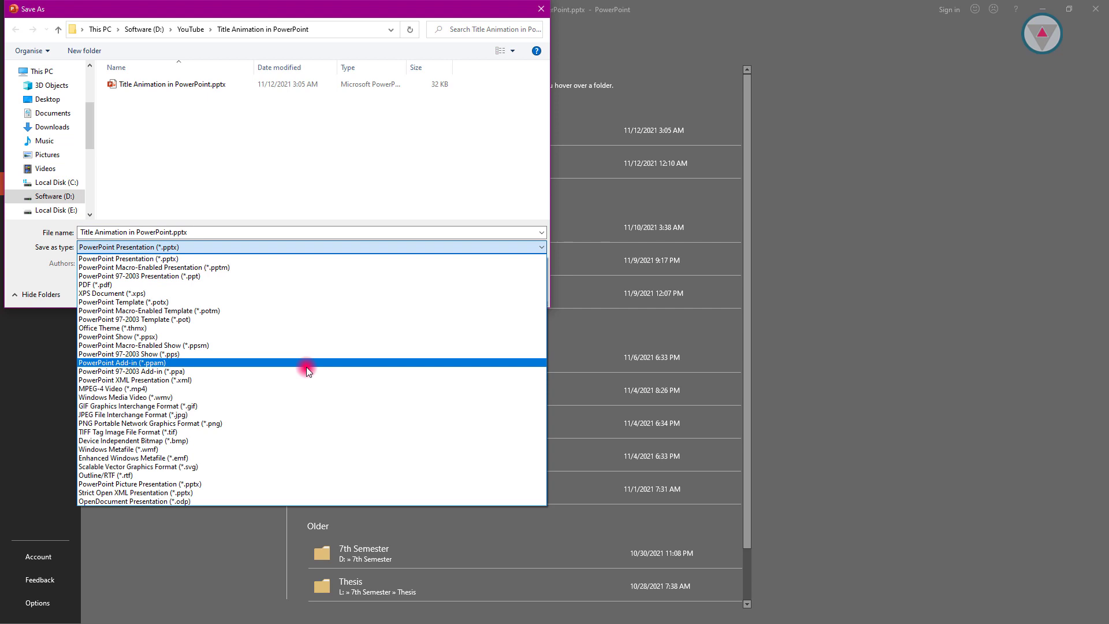
left_click(304, 387)
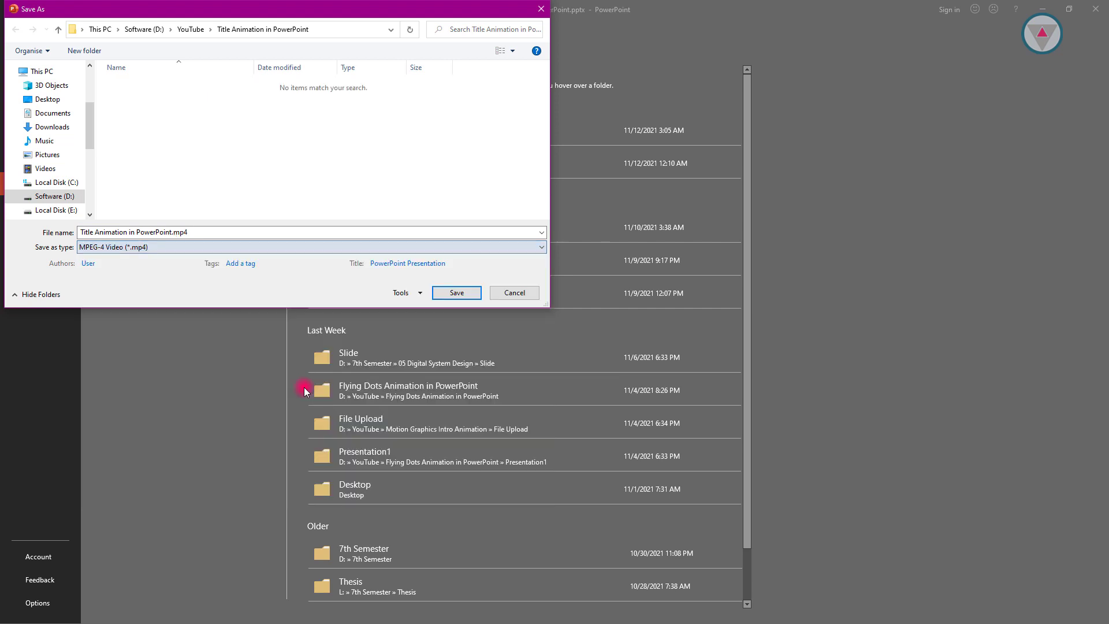
left_click(456, 293)
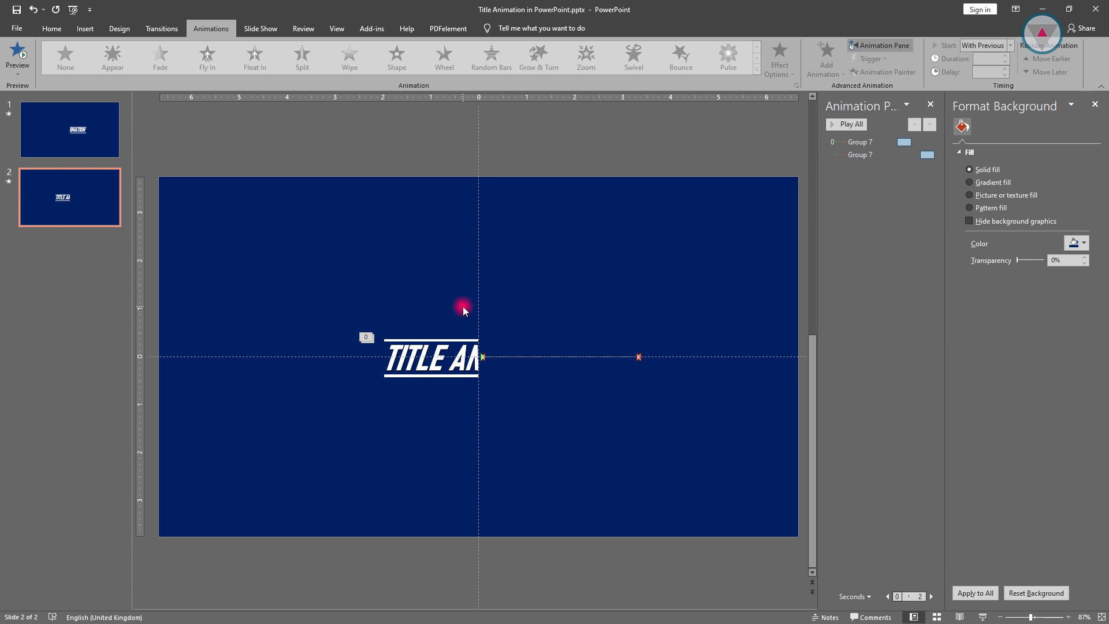
- Insert a new third slide and fill its background with the standard dark blue
right_click(82, 251)
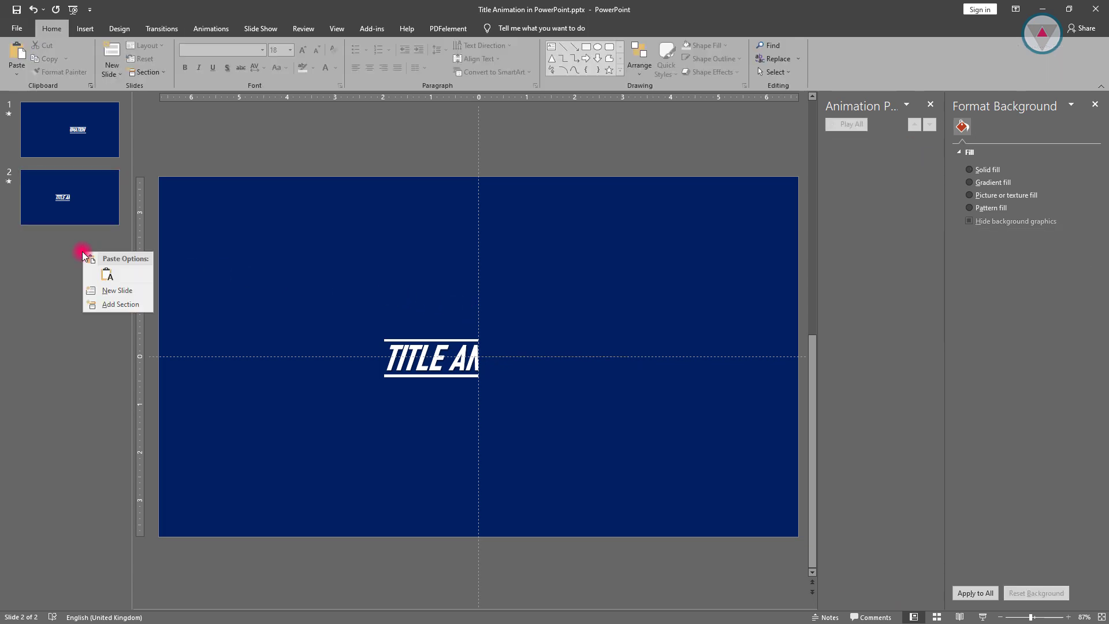
left_click(94, 287)
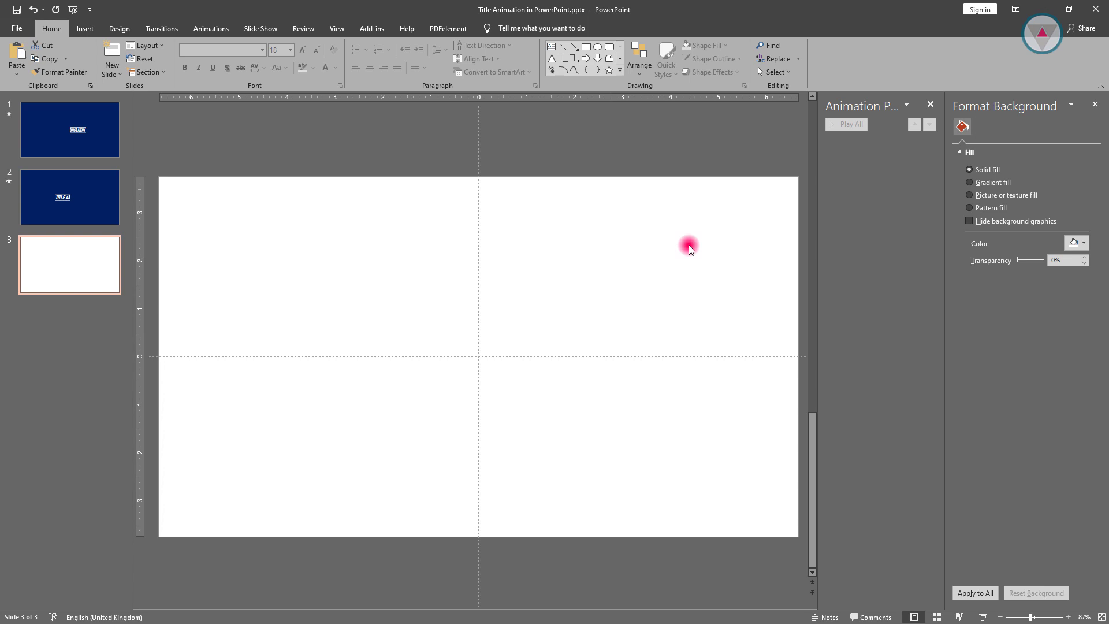
left_click(1077, 243)
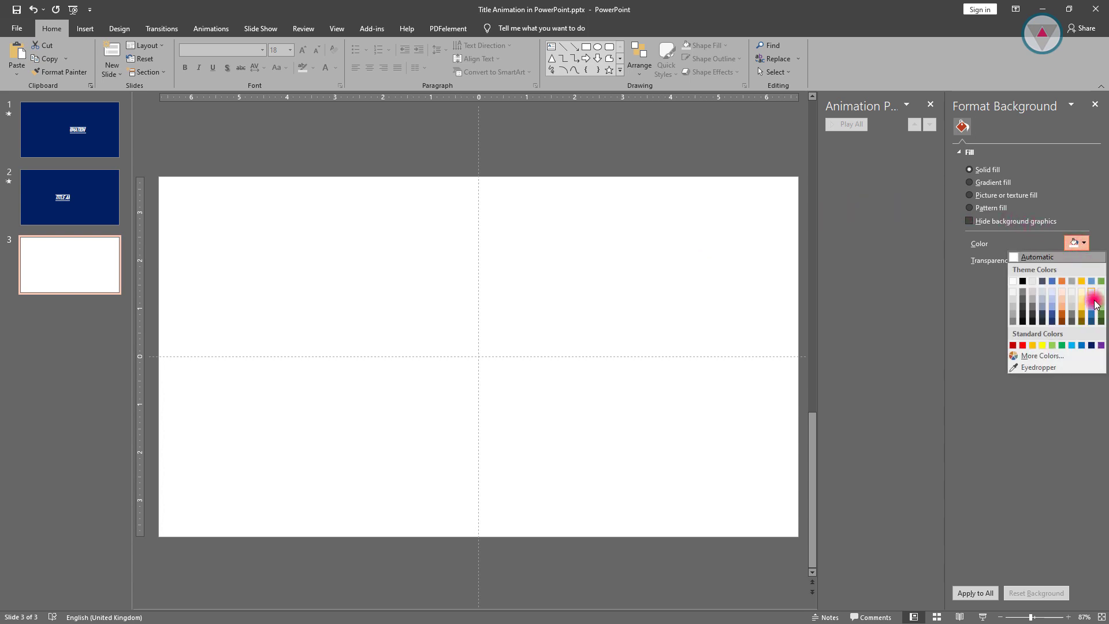
left_click(1091, 345)
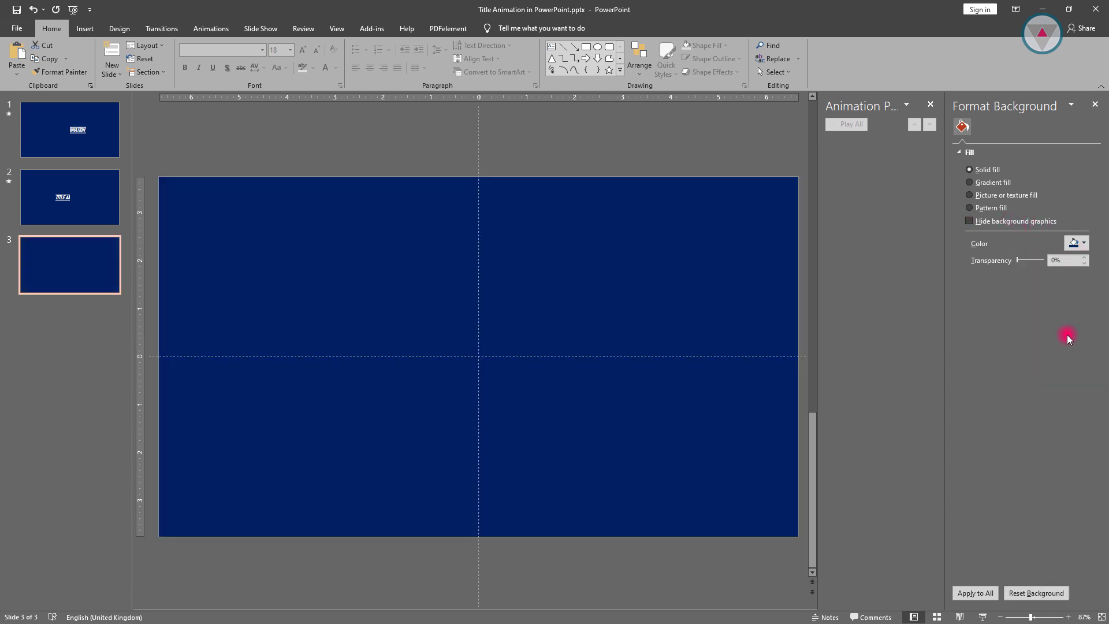
- Insert 'Title Animation in PowerPoint.mp4' from this computer onto slide three
left_click(87, 33)
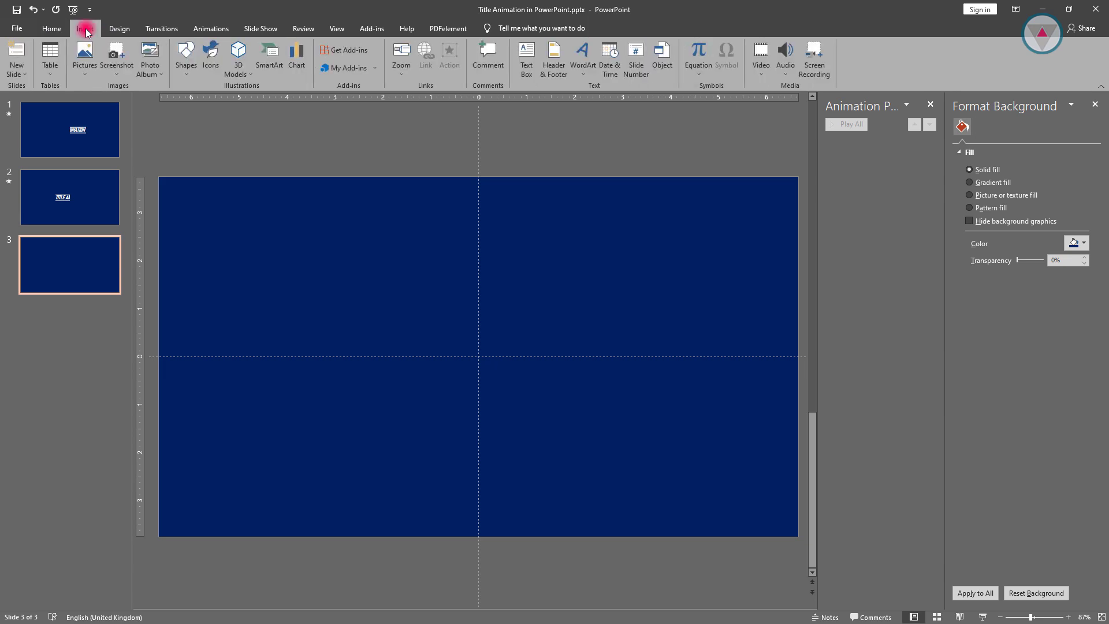
left_click(759, 62)
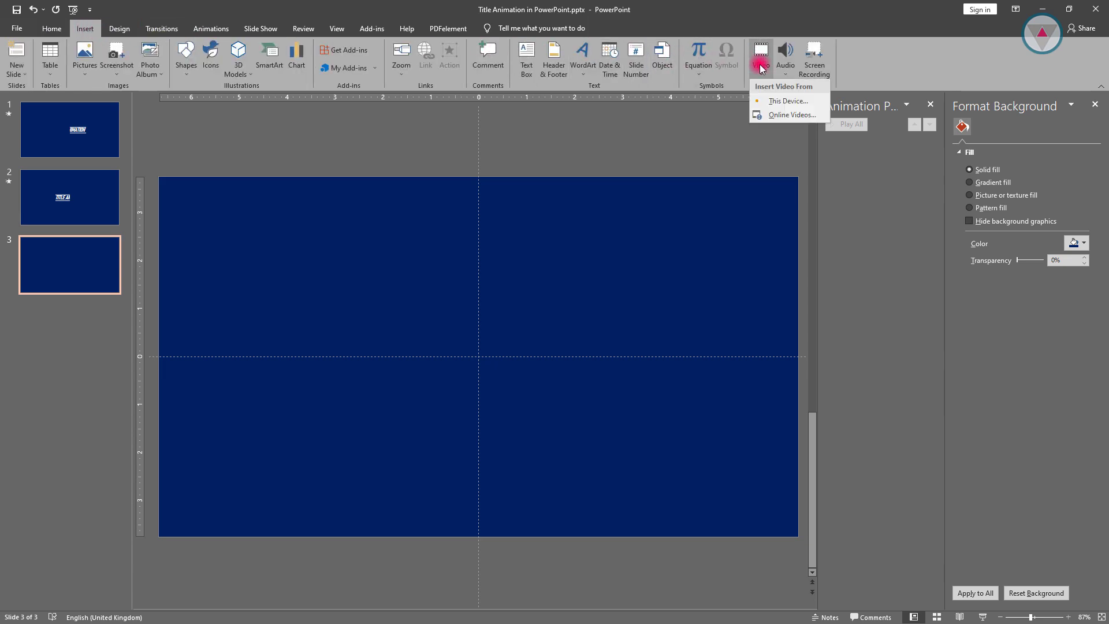
left_click(766, 96)
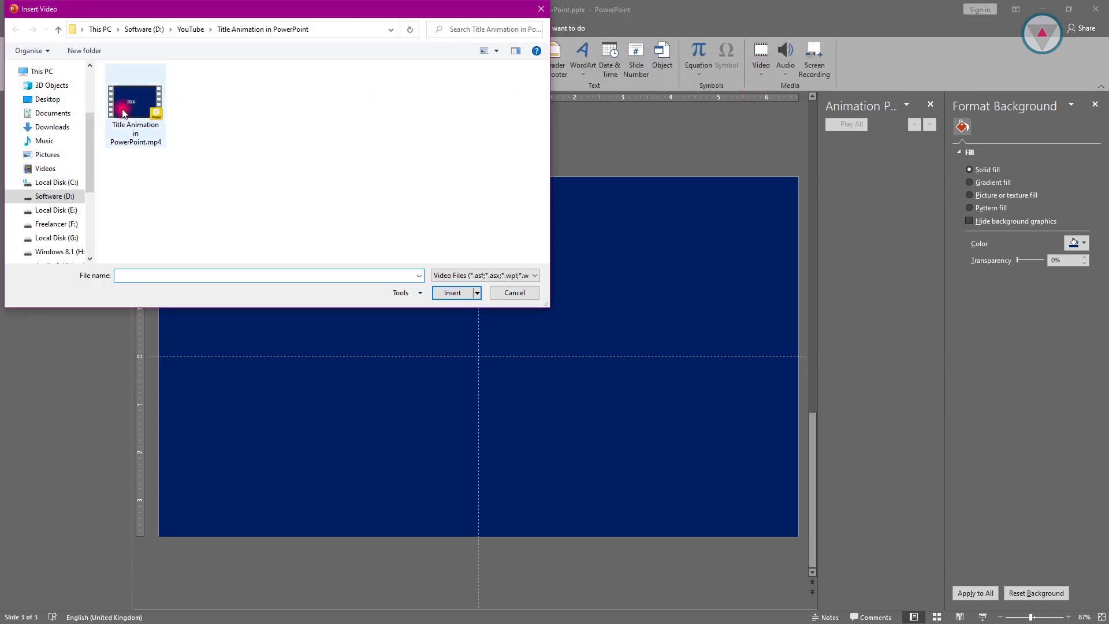
double_click(125, 113)
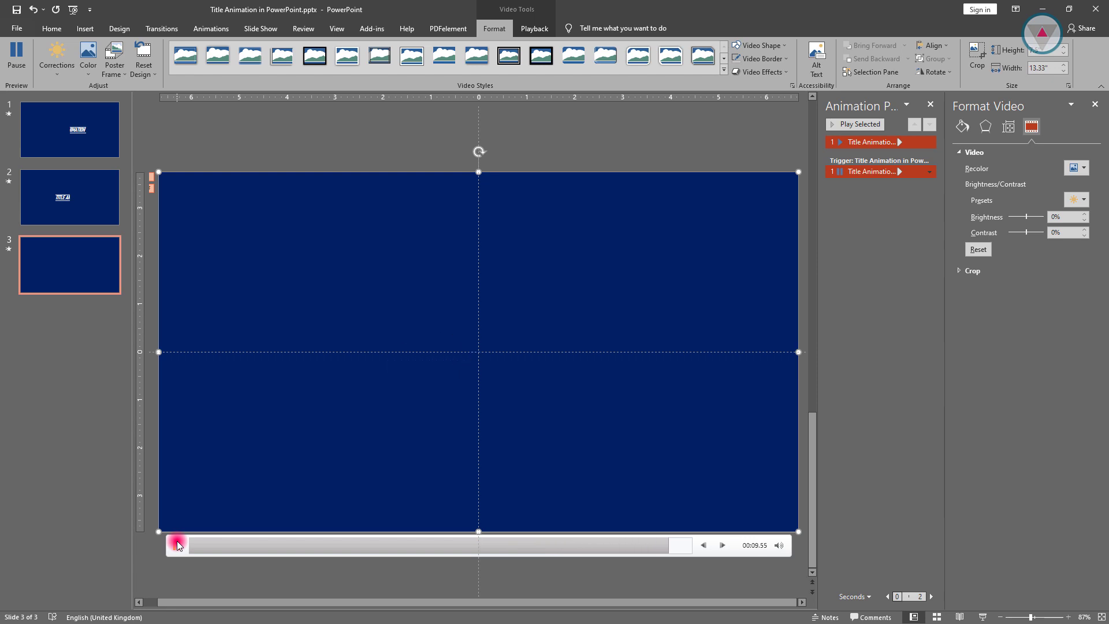
- Trim the slide-three video to end at 00:03.1, then play the shortened clip
right_click(217, 503)
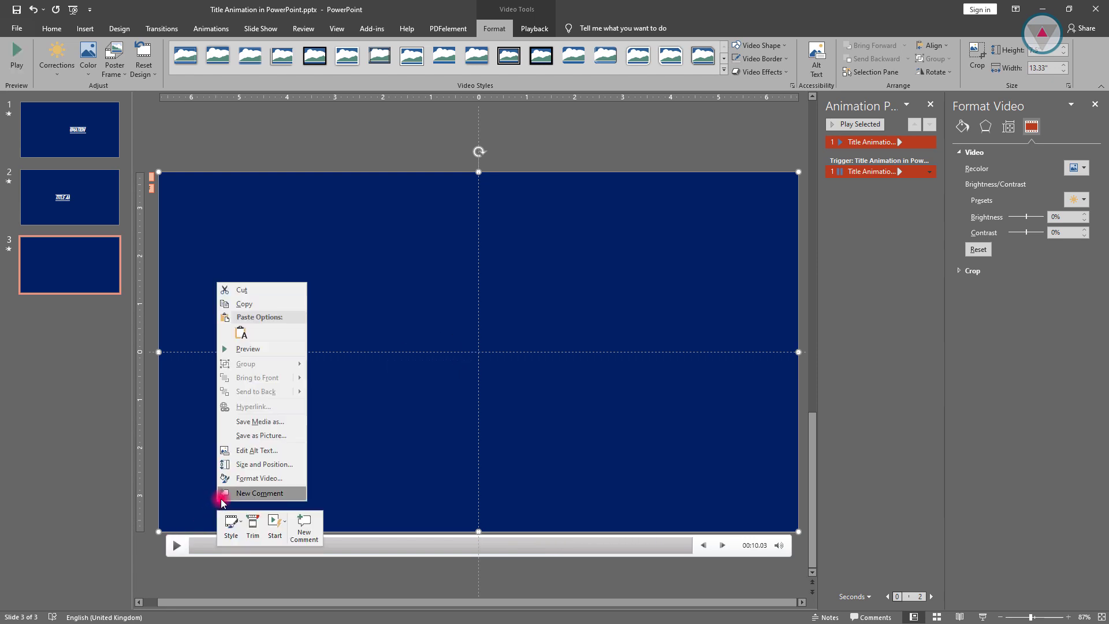
left_click(258, 527)
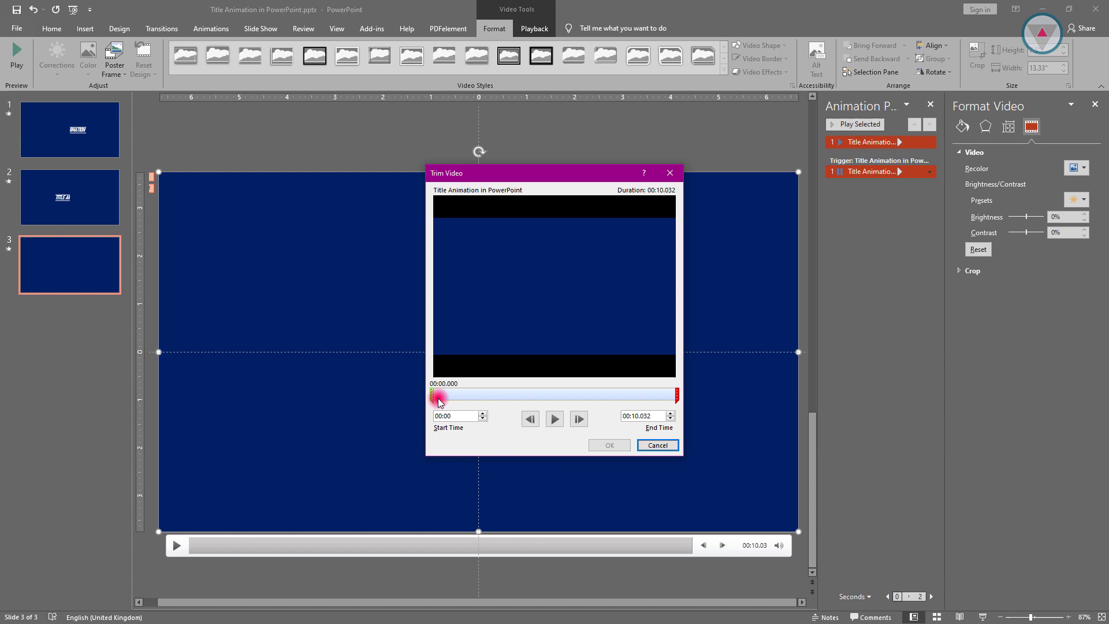
left_click_drag(678, 395, 509, 397)
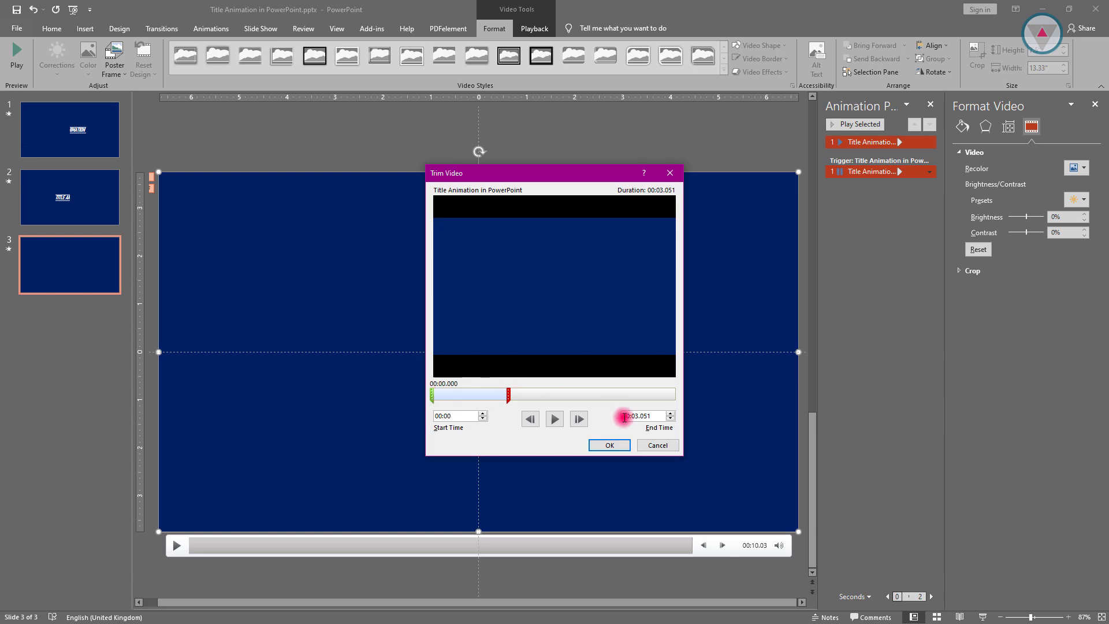
left_click_drag(510, 396, 511, 396)
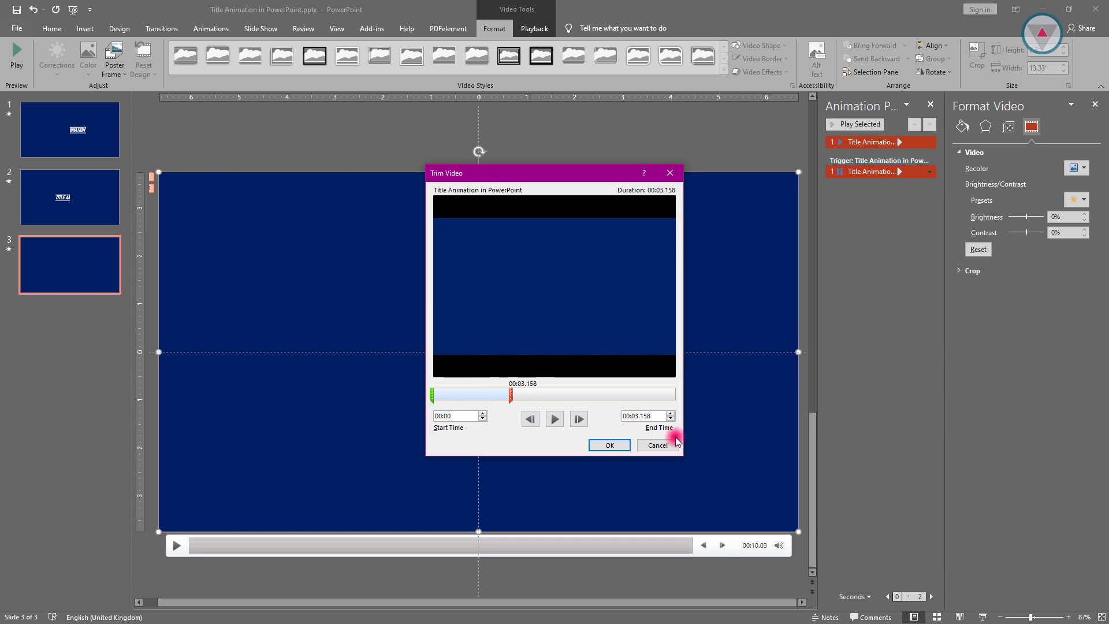
key("Delete")
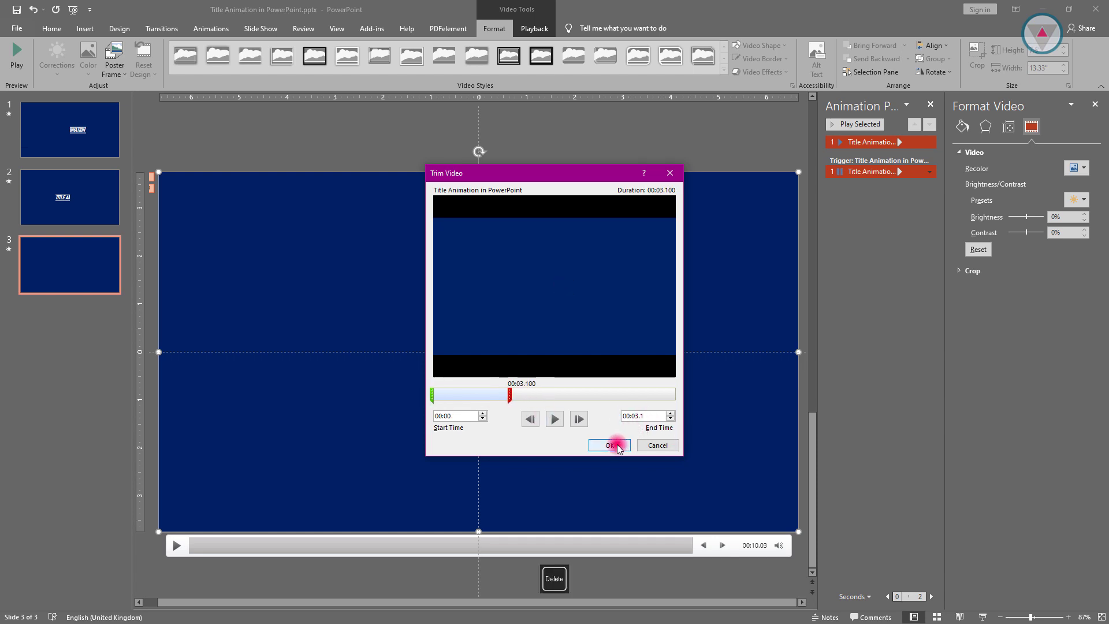
left_click(617, 447)
left_click(437, 130)
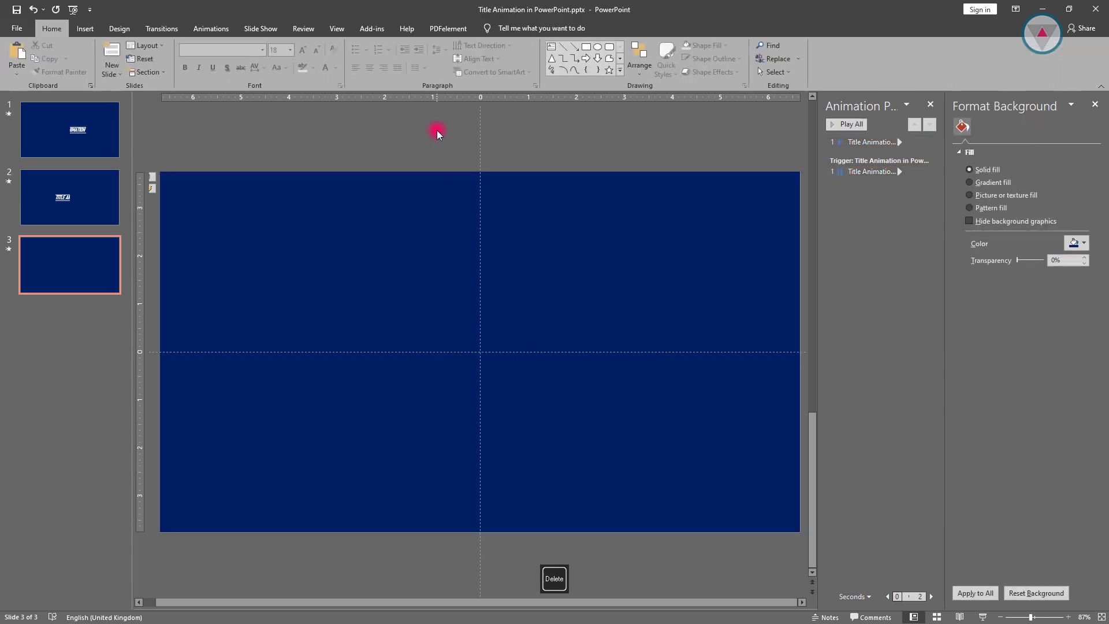
left_click(178, 545)
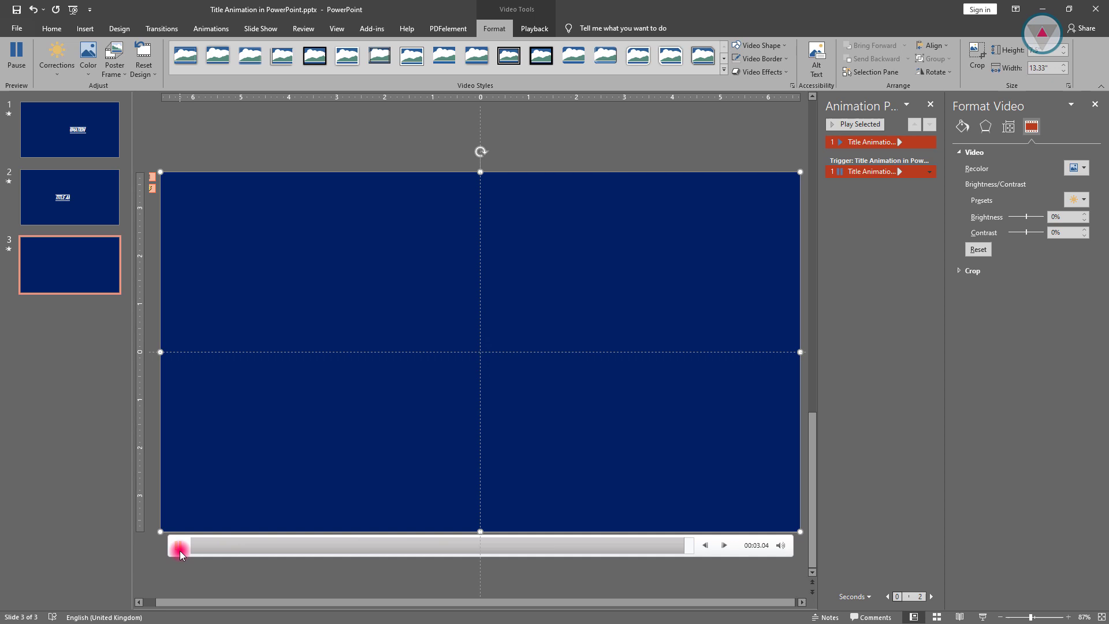
- Copy the trimmed video and paste a second copy onto slide three
right_click(227, 465)
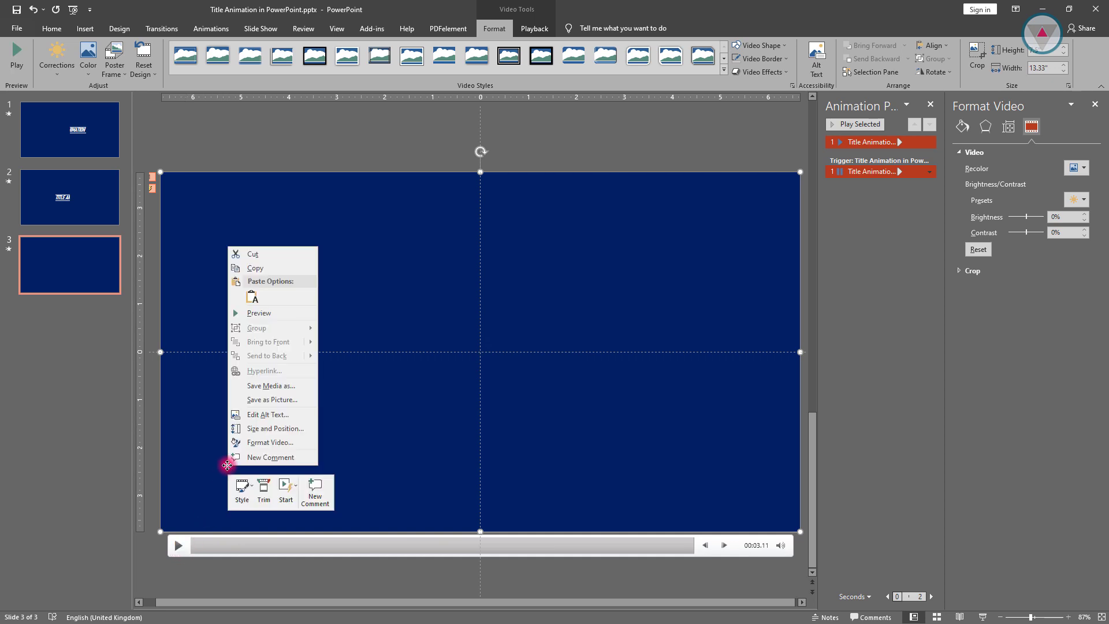
left_click(254, 268)
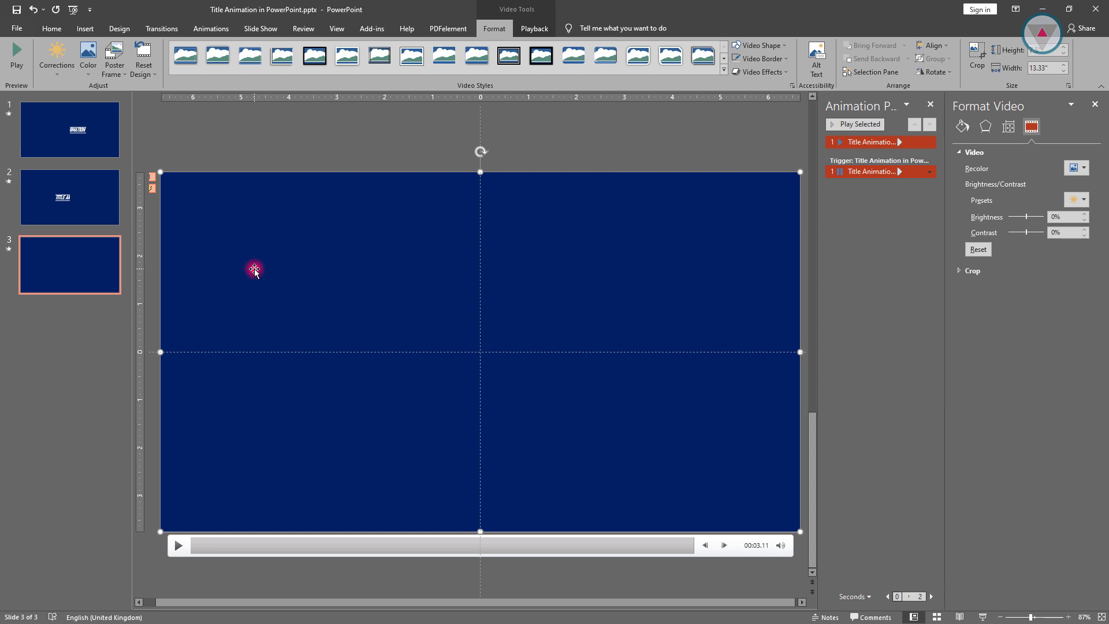
key("ctrl+v")
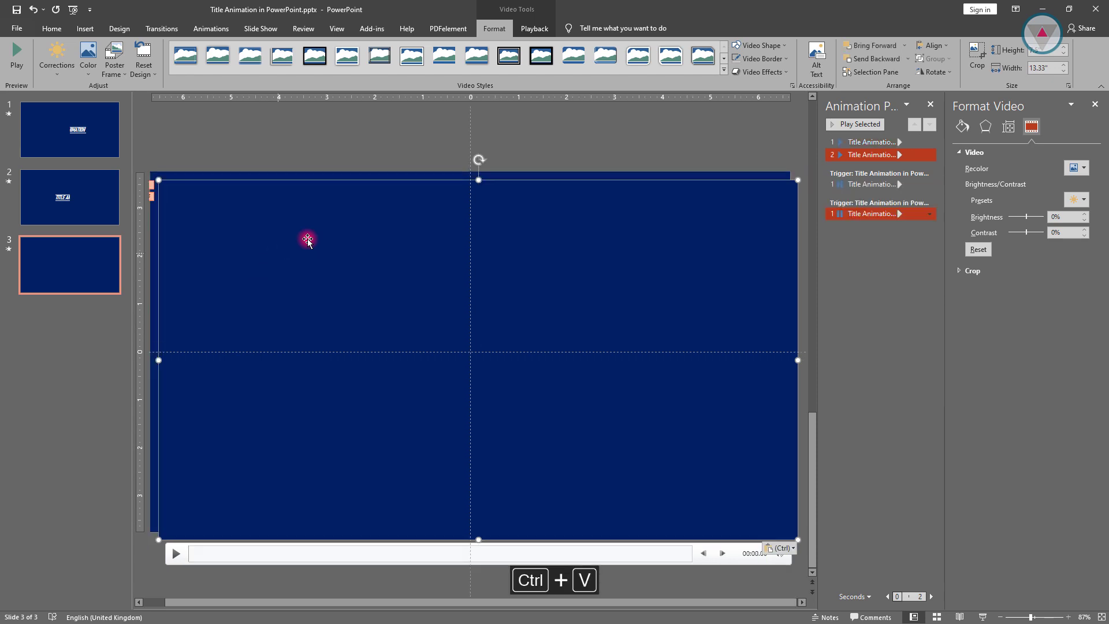
- Align the pasted copy to the centre and middle of the slide
left_click(934, 46)
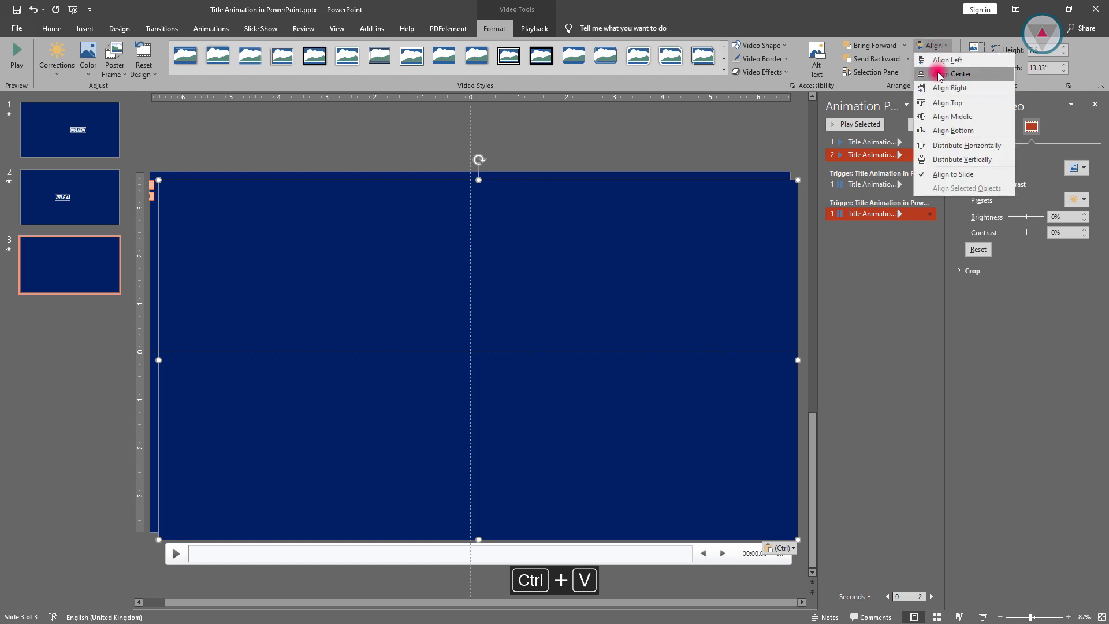
left_click(938, 75)
left_click(933, 45)
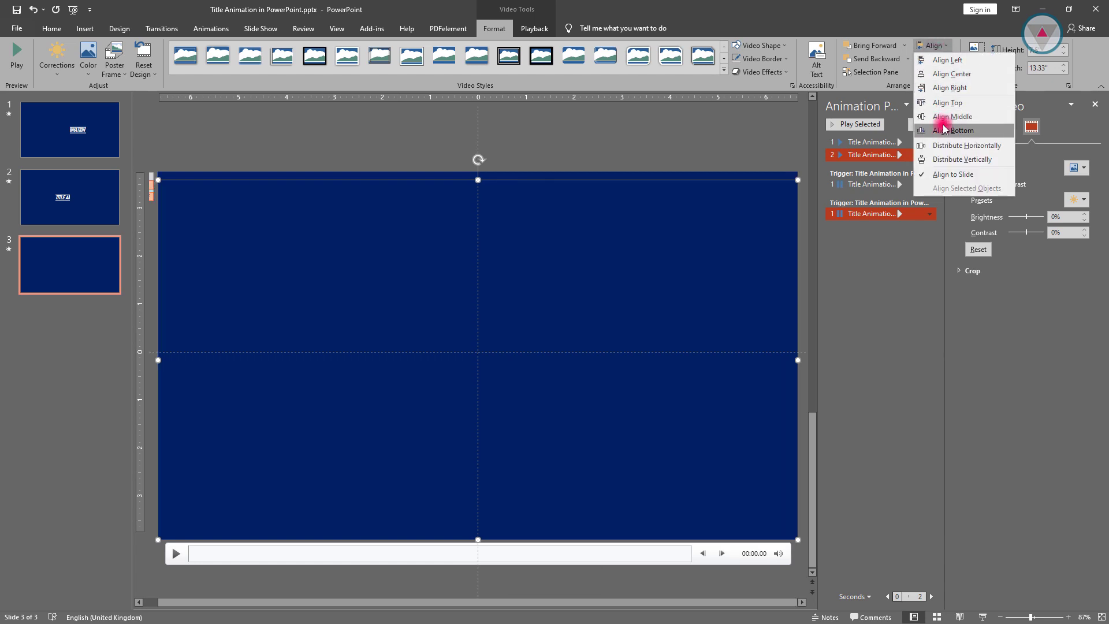
left_click(945, 118)
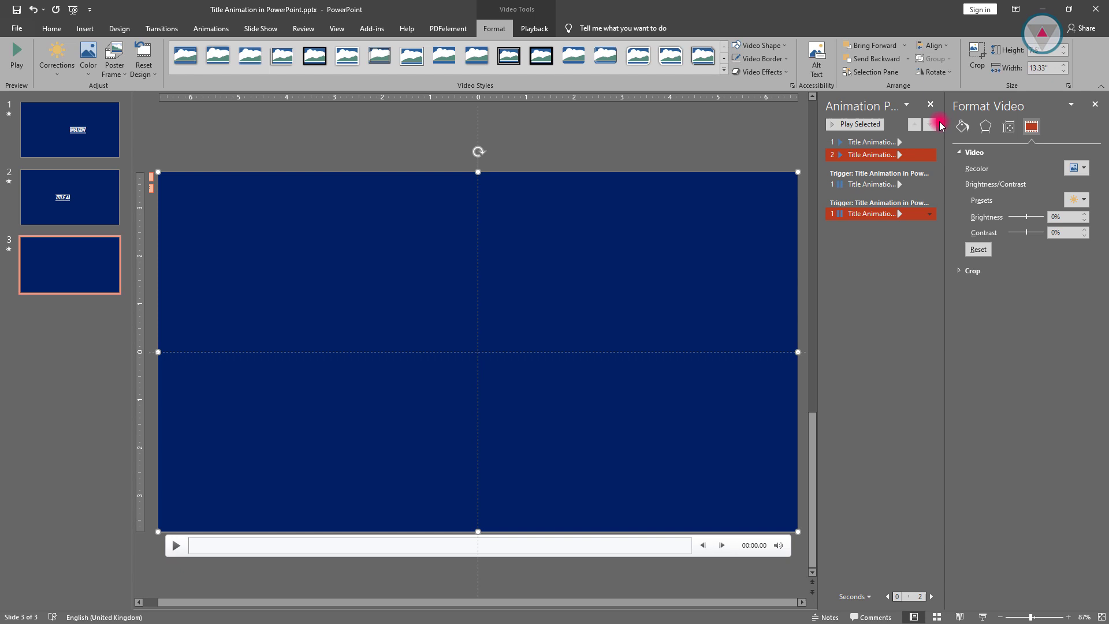
right_click(513, 318)
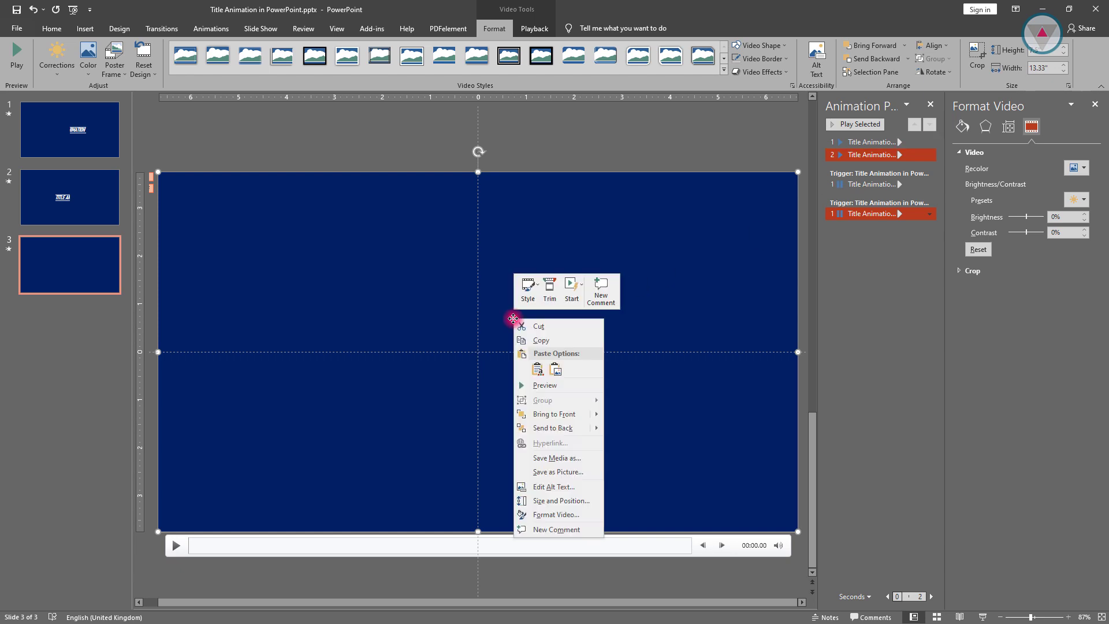
- Trim the pasted copy to run from about 00:05.279 to 00:08.055, then play it
left_click(552, 294)
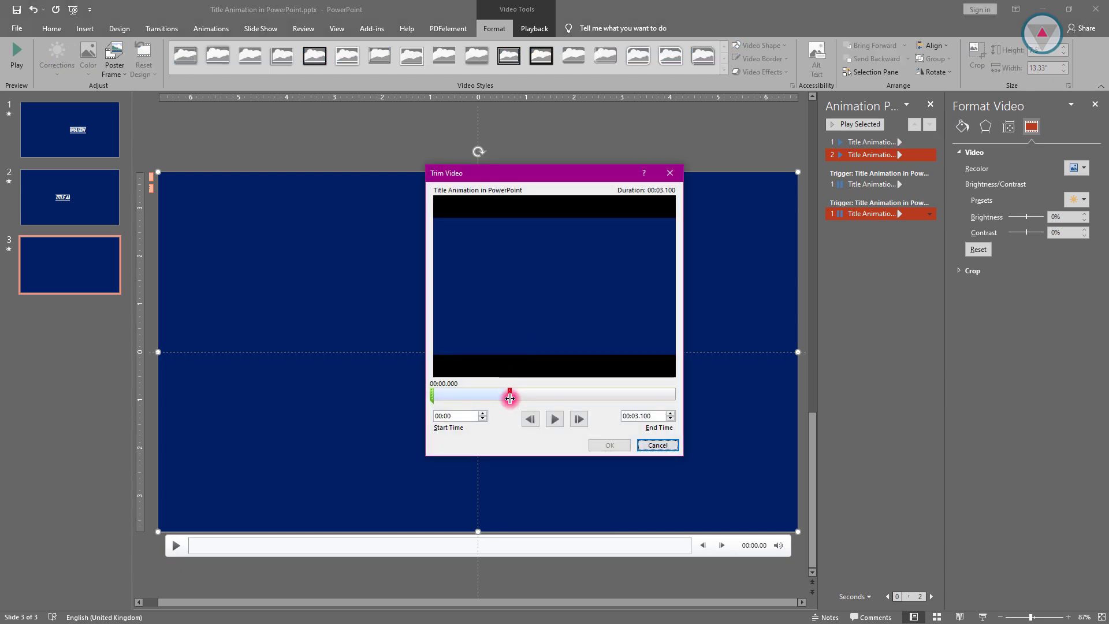
left_click_drag(510, 397, 615, 396)
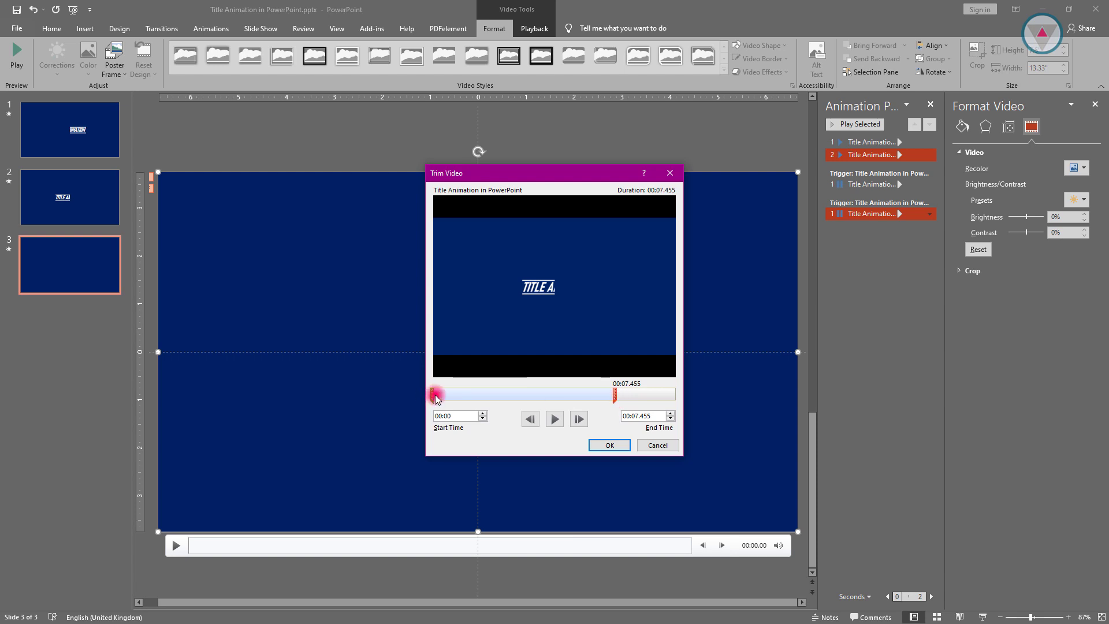
left_click_drag(436, 399, 629, 394)
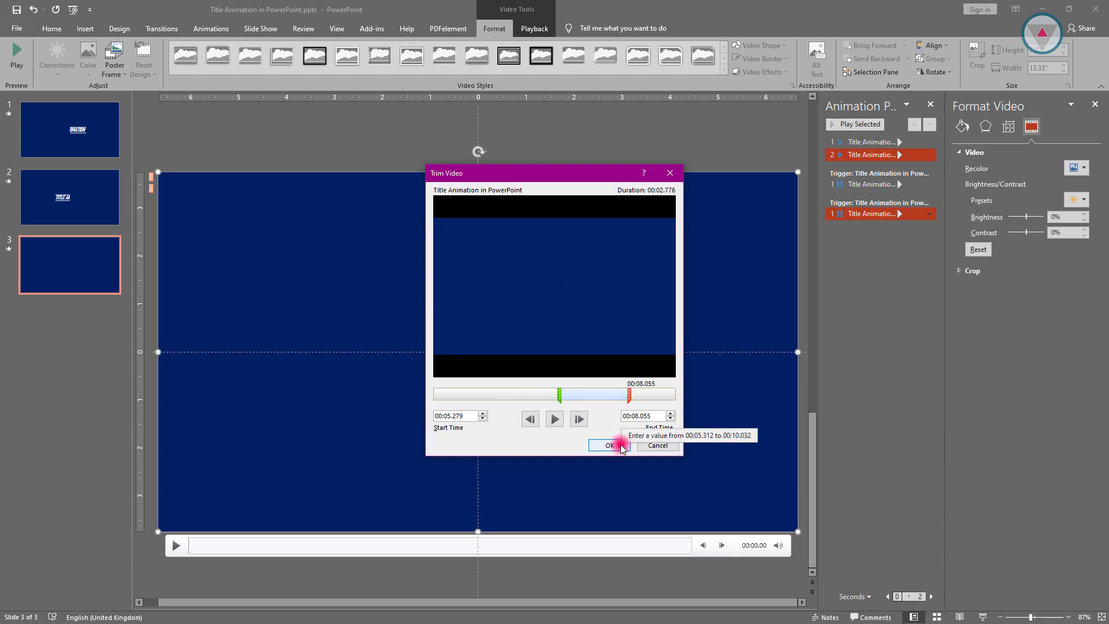
left_click(610, 446)
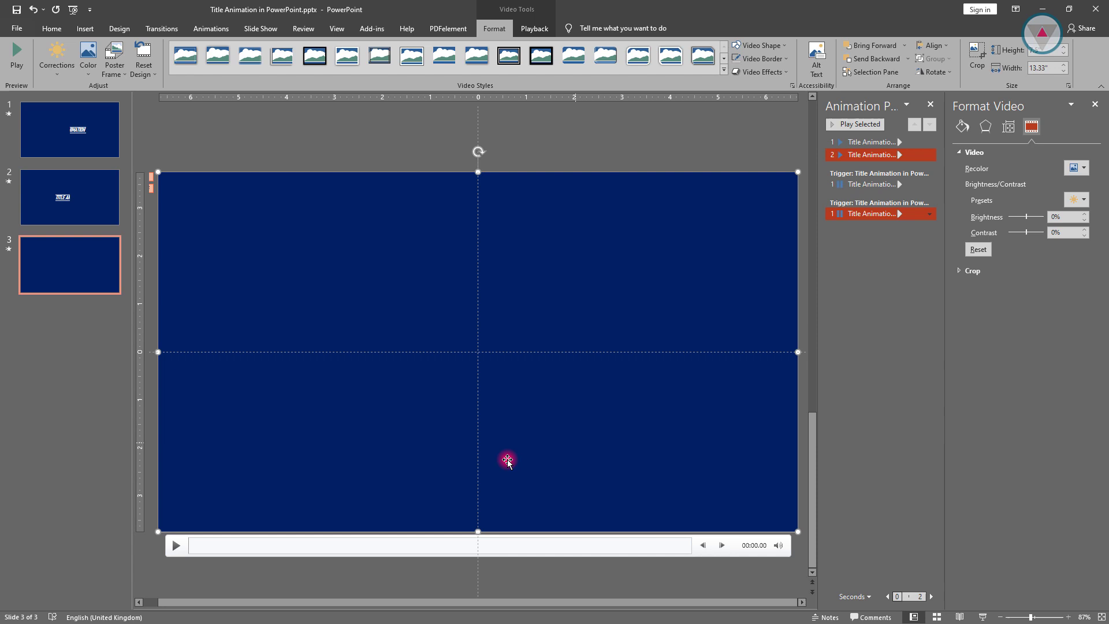
left_click(177, 546)
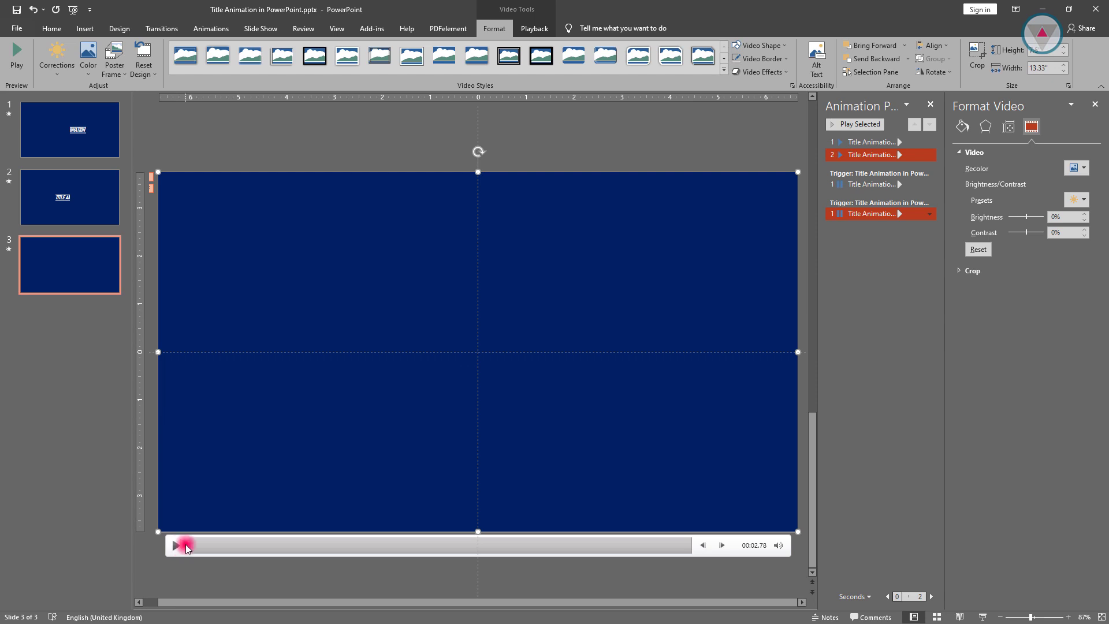
- Crop away the first video's right half, leaving only its left half
left_click(977, 54)
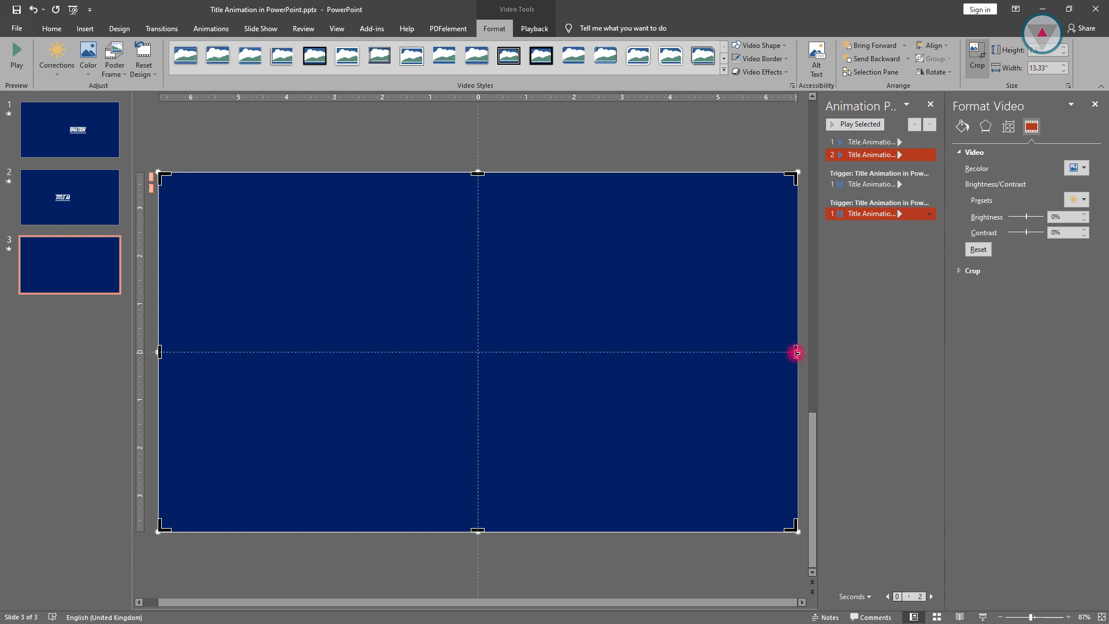
left_click_drag(796, 351, 485, 389)
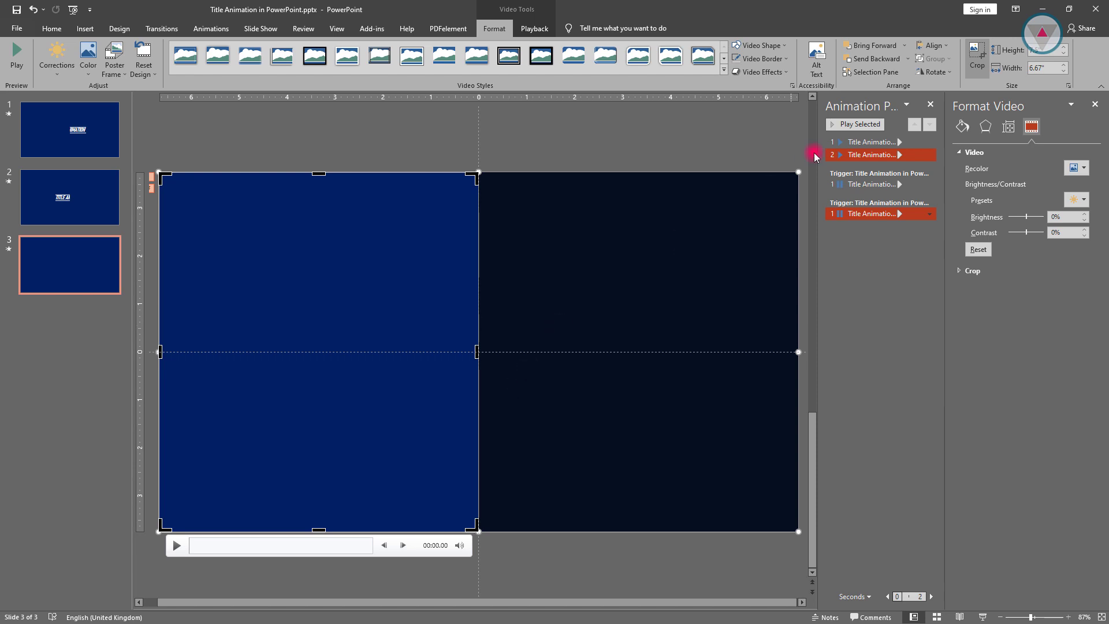
left_click(976, 52)
- Crop away the other copy's left half, then select both video copies
left_click(659, 253)
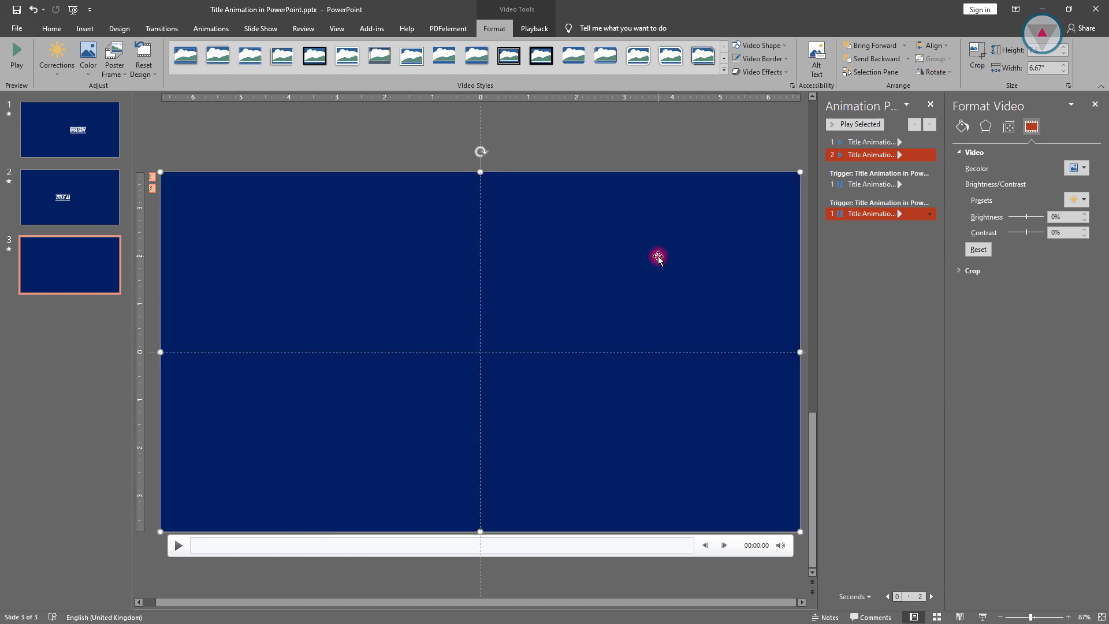
left_click(977, 51)
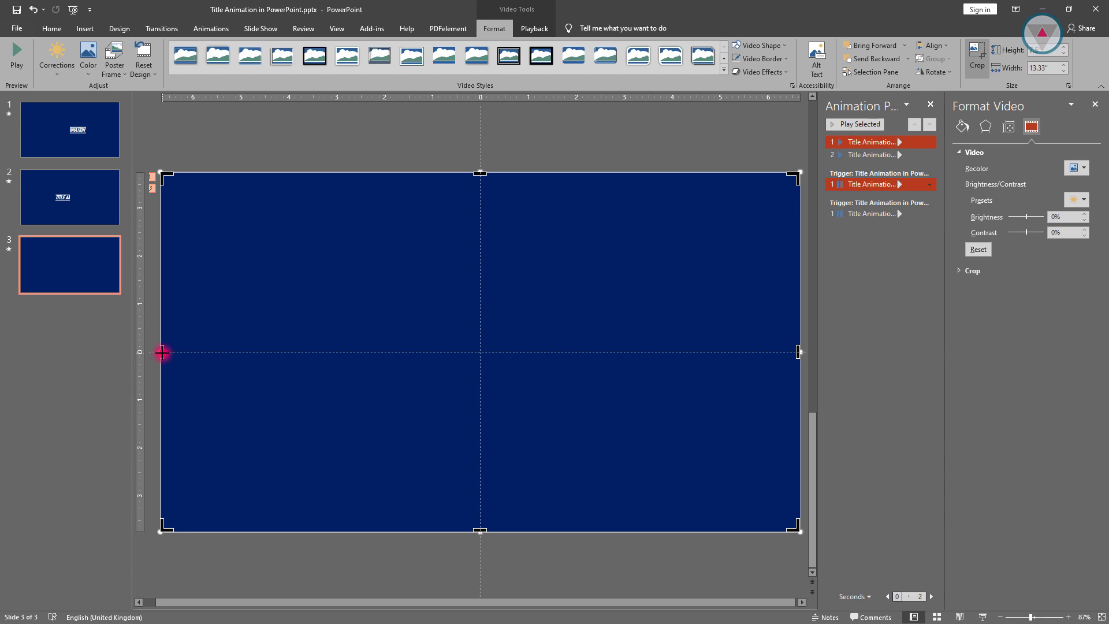
left_click_drag(162, 353, 478, 375)
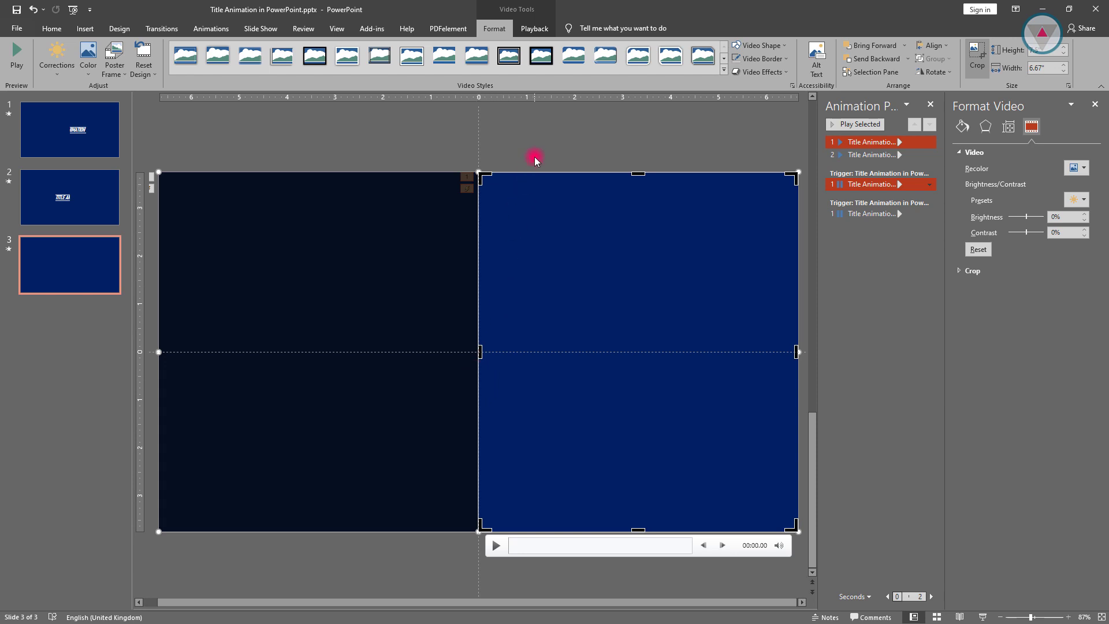
left_click(534, 163)
left_click(543, 235)
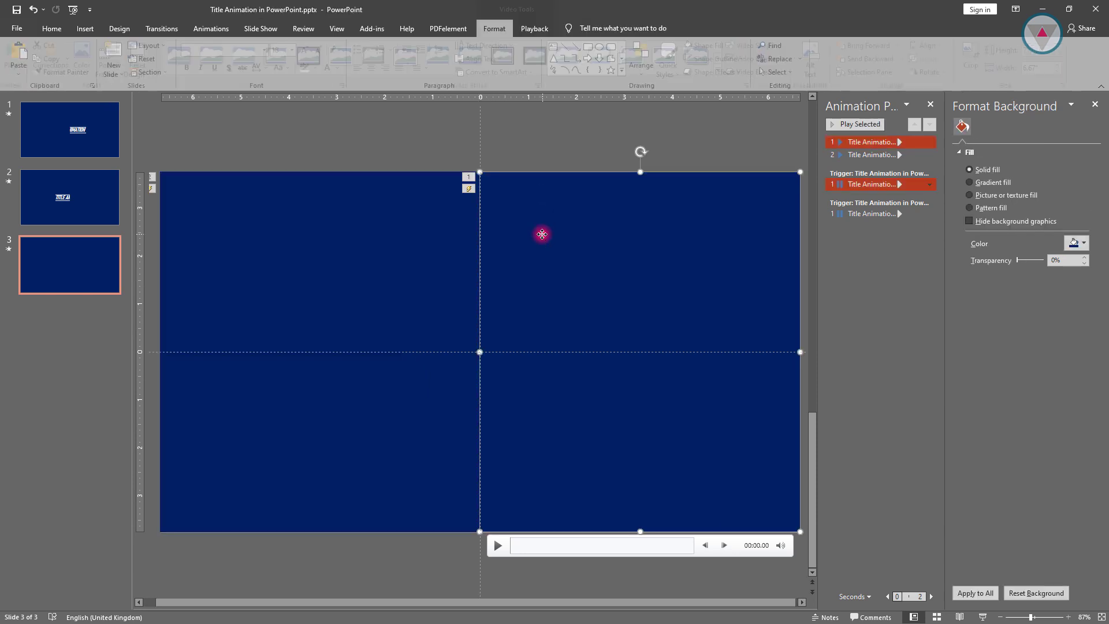
left_click(428, 248, "ctrl")
left_click(211, 28)
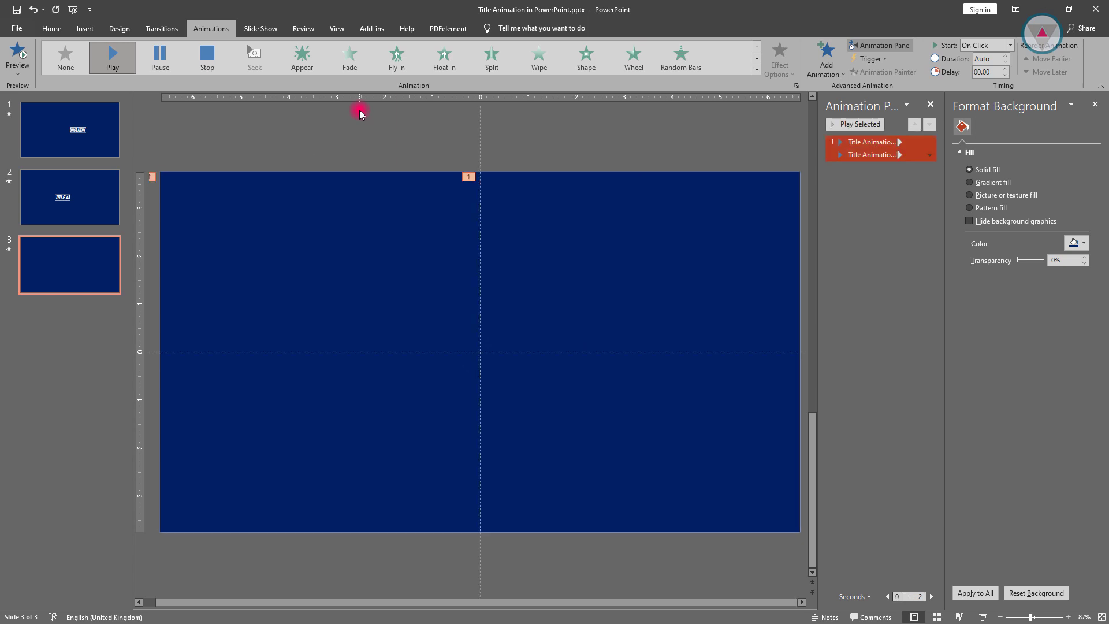
left_click(859, 124)
left_click(662, 278)
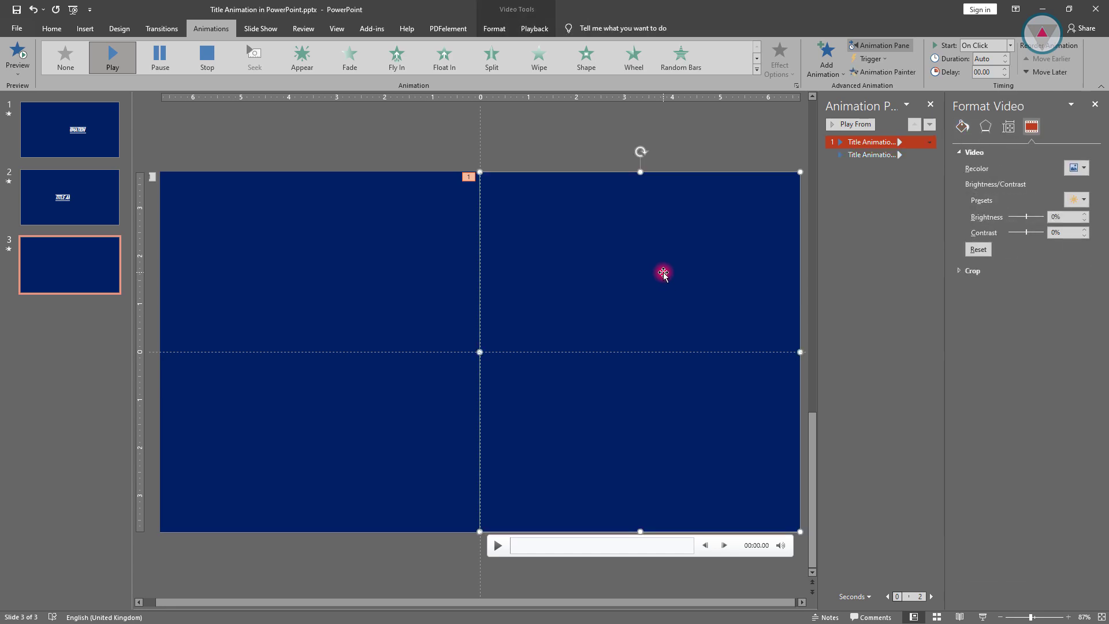
- Move the right-half video's trim start to about 00:00.194, keeping the 3.1-second end
right_click(570, 480)
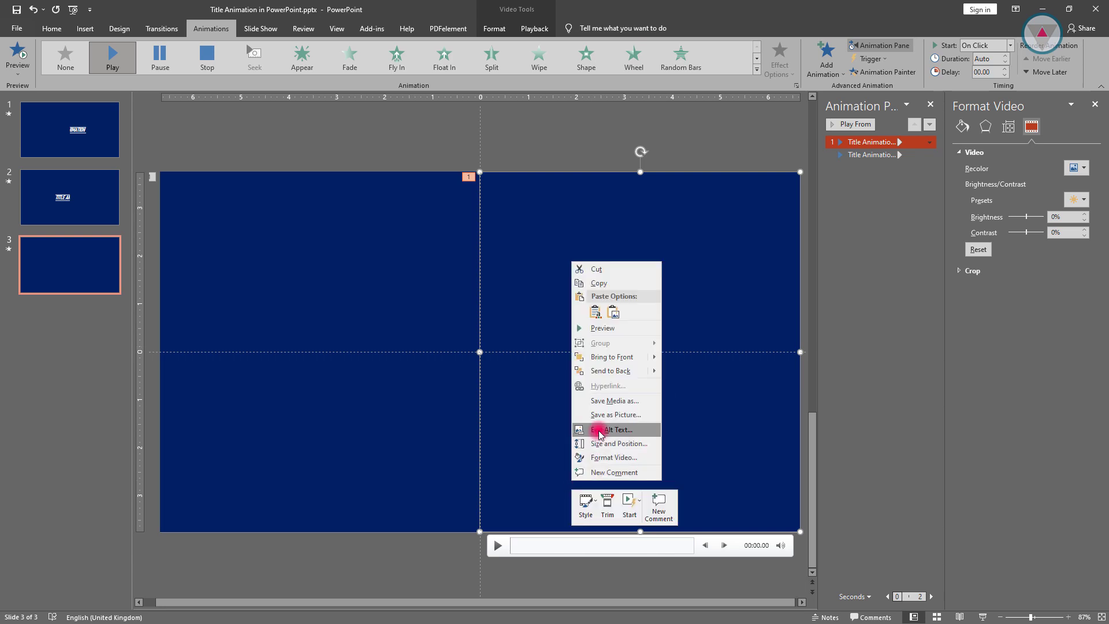
left_click(610, 506)
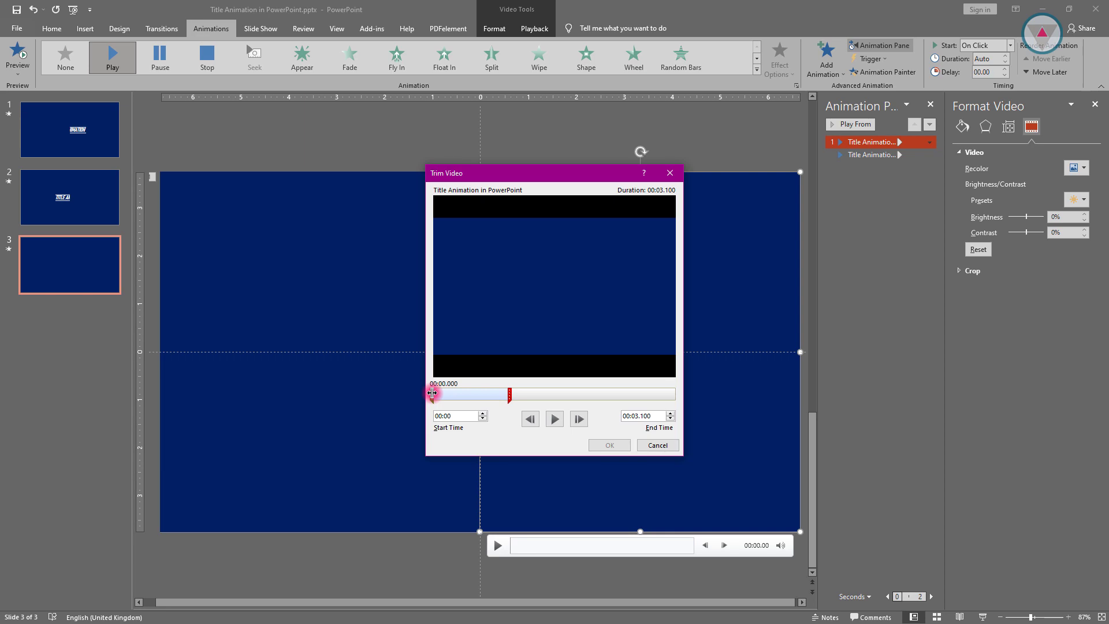
left_click_drag(432, 393, 439, 400)
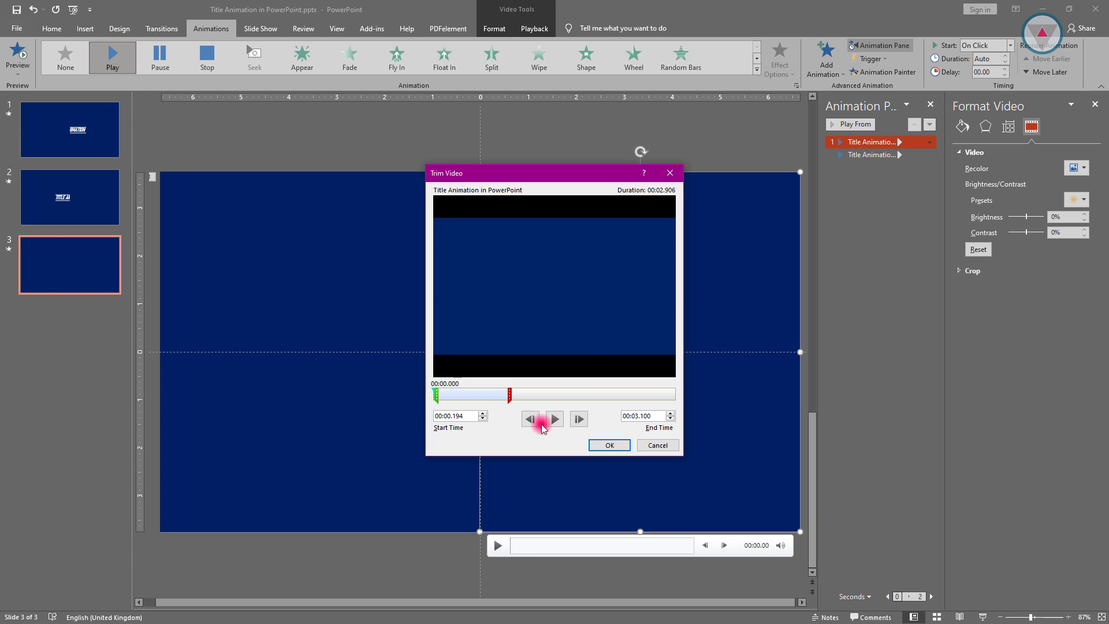
left_click(604, 447)
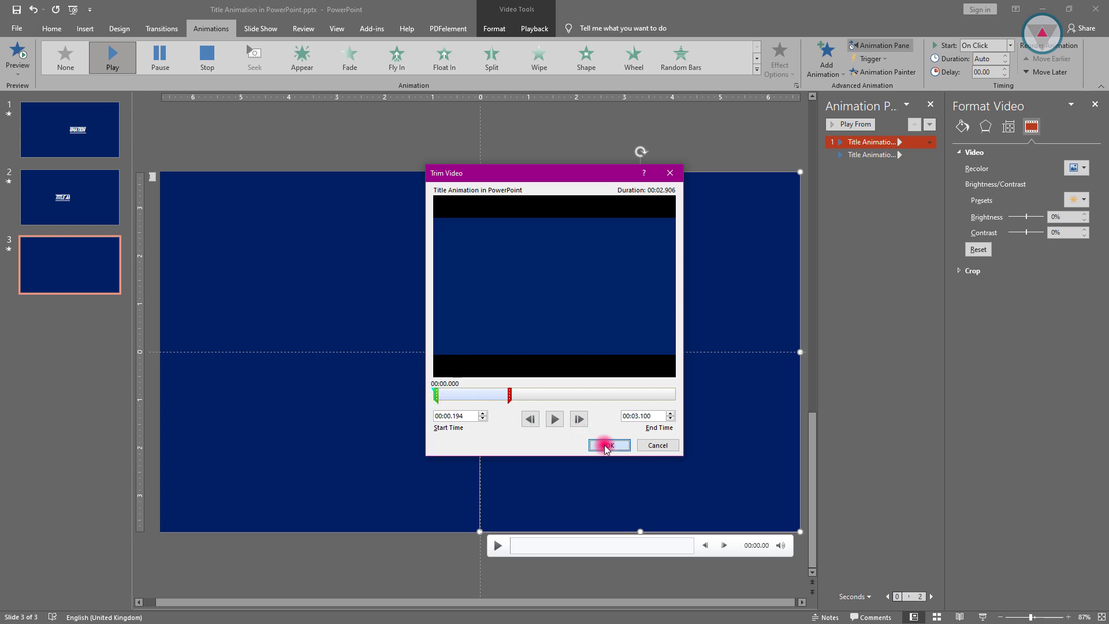
left_click(654, 149)
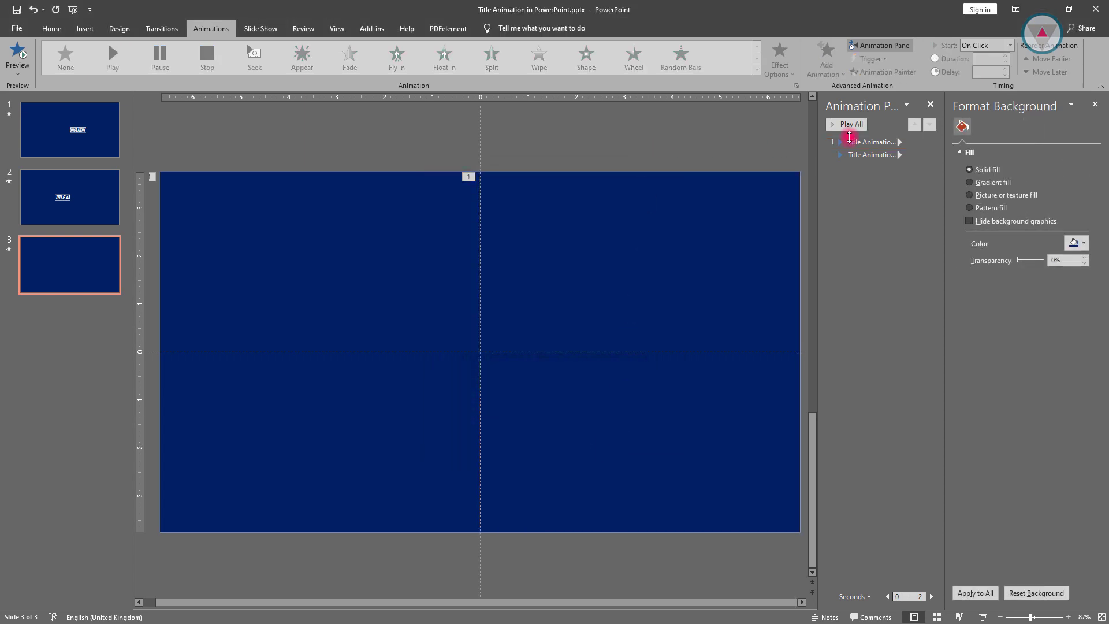
left_click(852, 129)
left_click(851, 128)
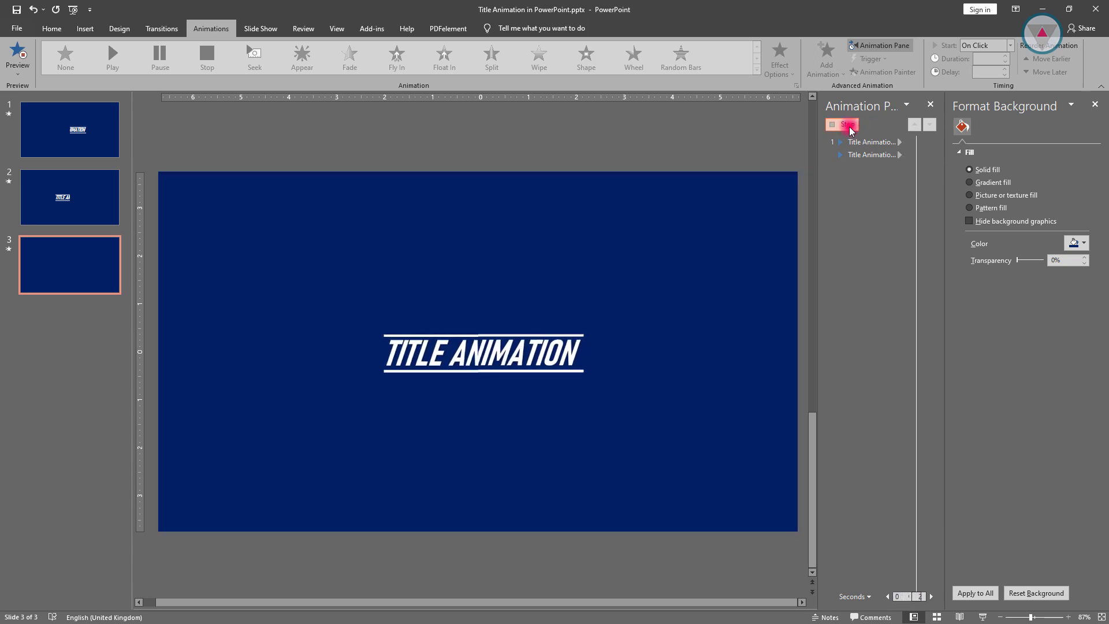